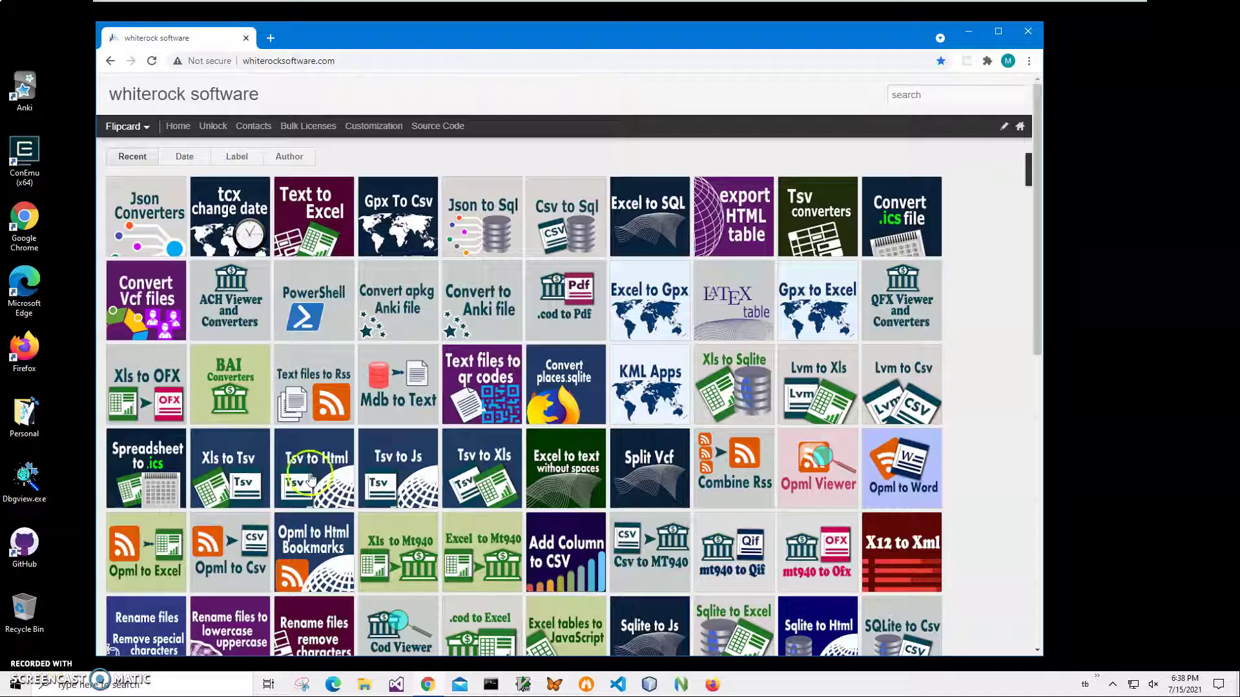
Search whiterocksoftware.com for 'kml'.
{"action": "left_click", "coordinate": [914, 95]}
{"action": "type", "text": "kml"}
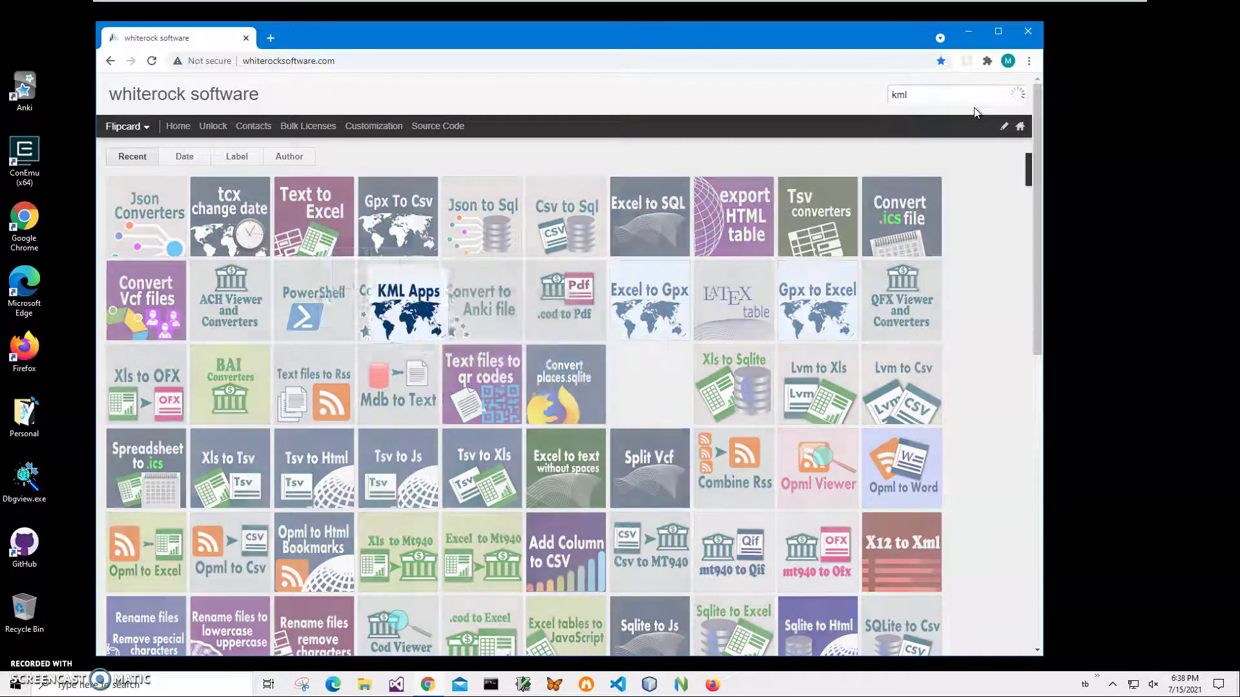
{"action": "key", "text": "Return"}
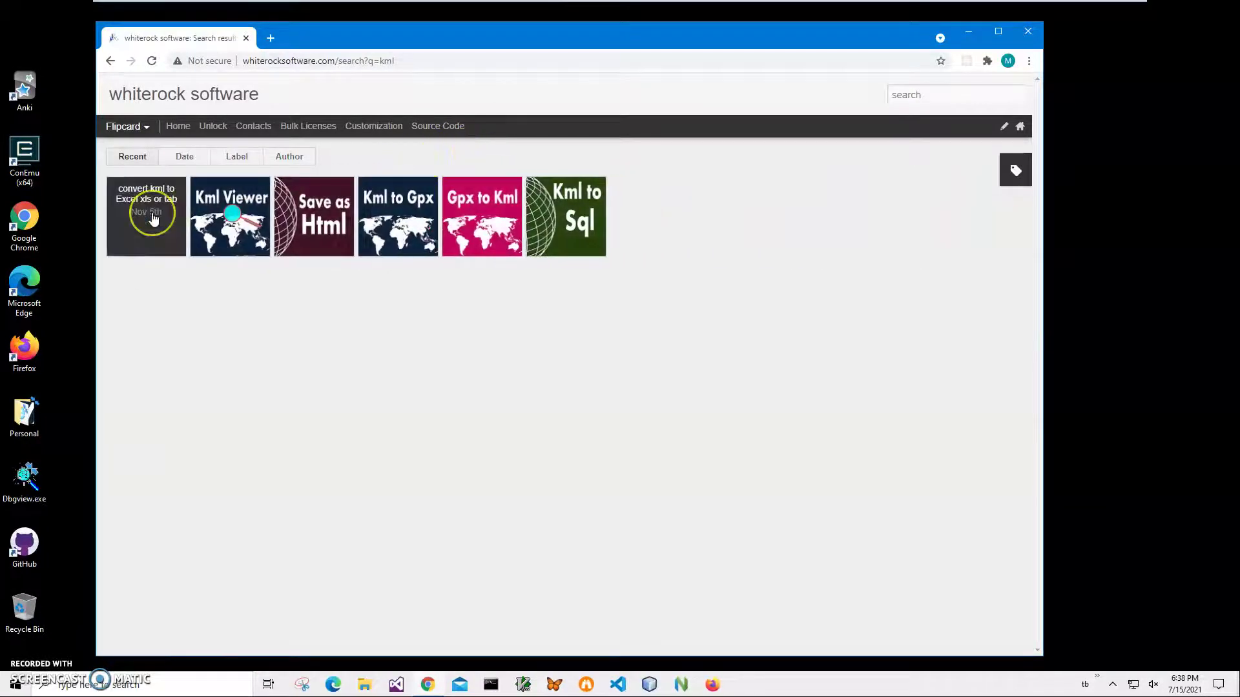
Open the 'convert kml to Excel xls or tab' post from the search results.
{"action": "left_click", "coordinate": [148, 217]}
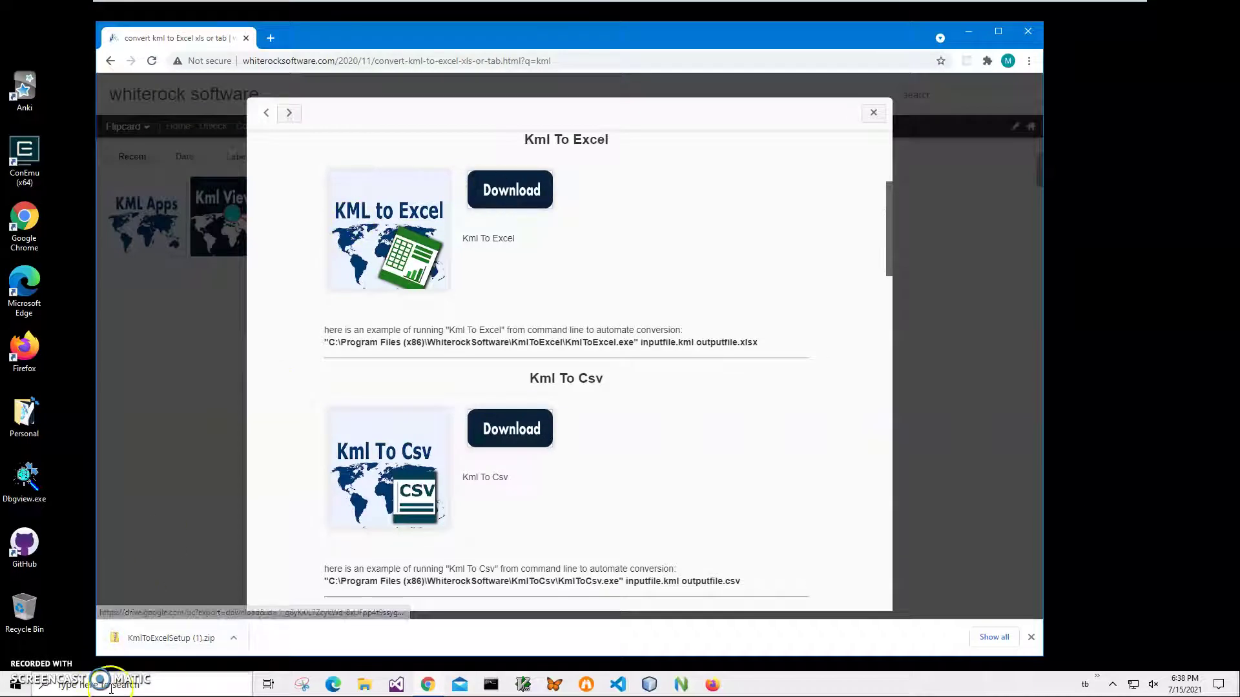
Launch KmlToExcelSetup.msi from the downloaded zip, running it past the unknown-publisher warning.
{"action": "left_click", "coordinate": [173, 644]}
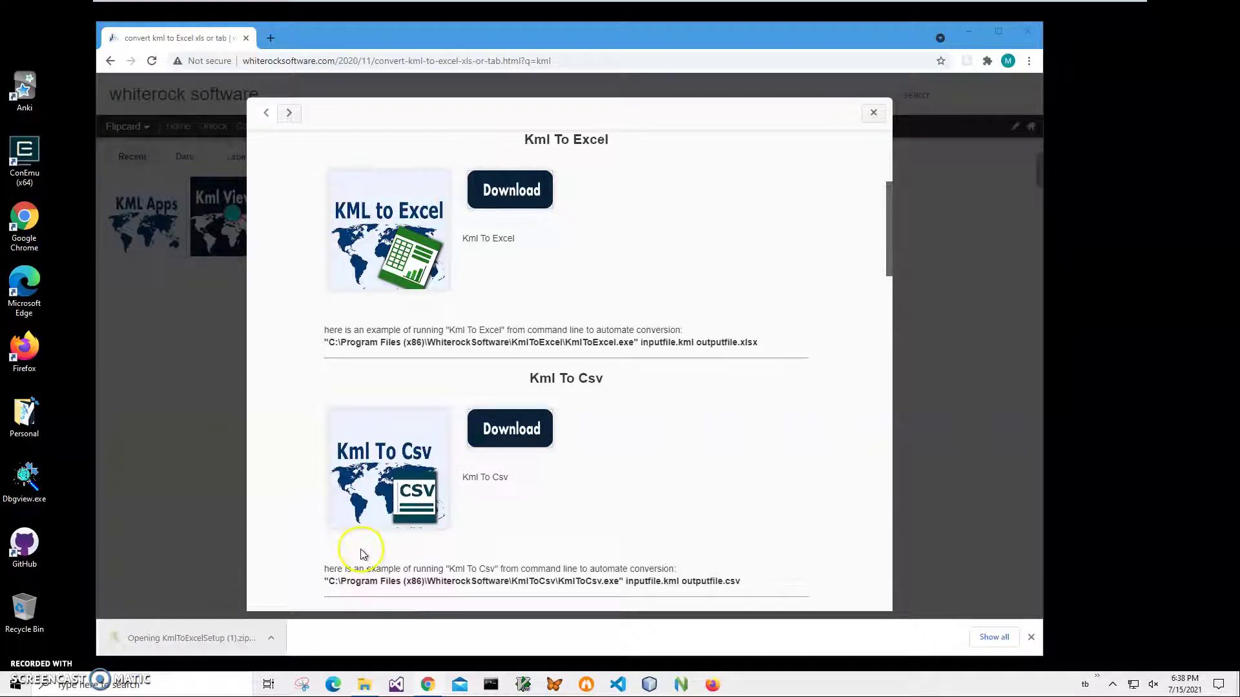
{"action": "double_click", "coordinate": [465, 196]}
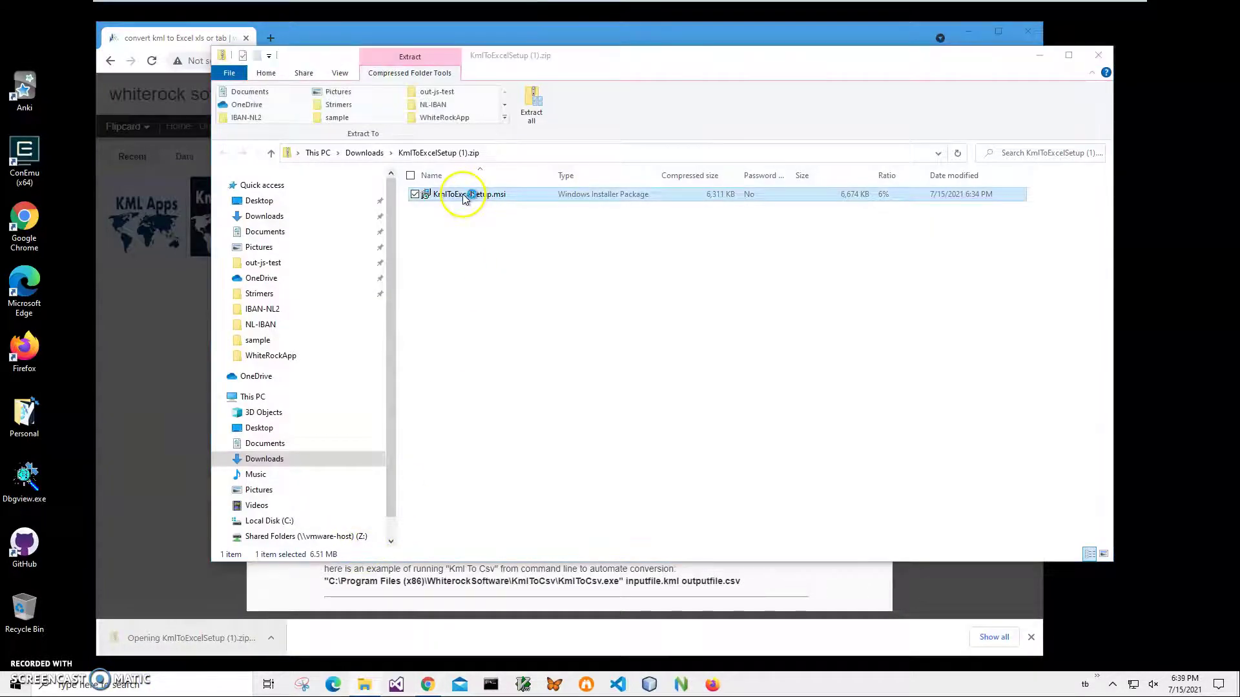
{"action": "left_click", "coordinate": [482, 248]}
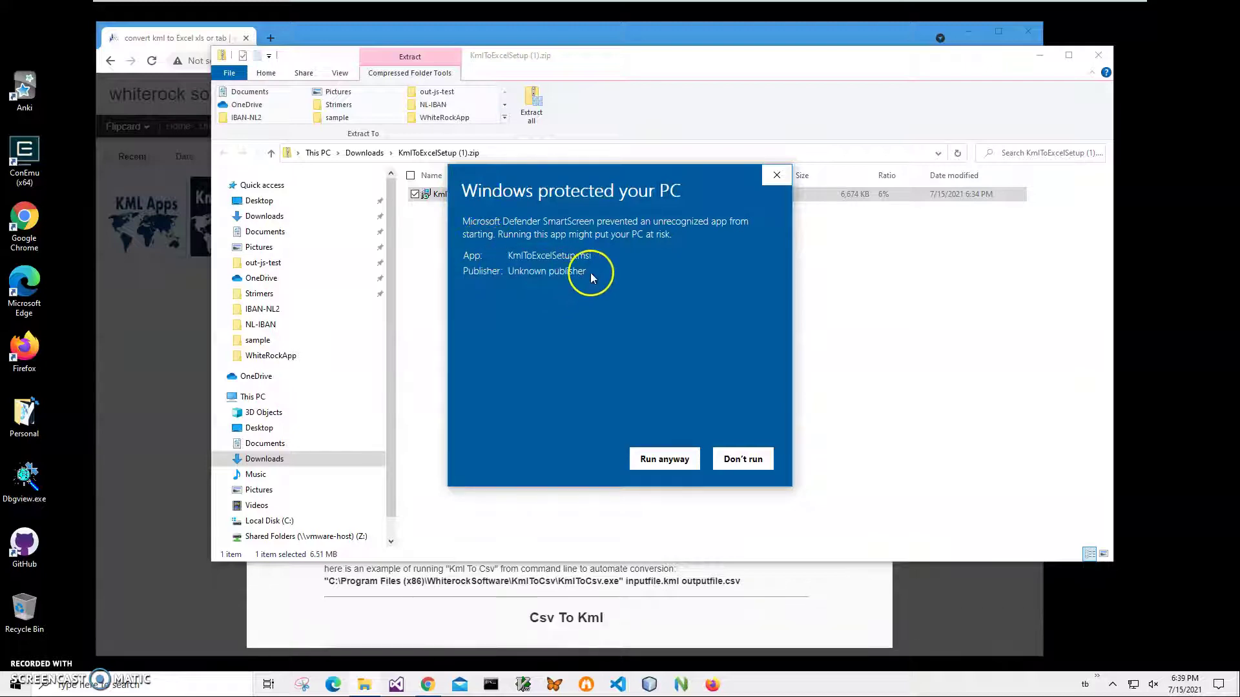
{"action": "left_click_drag", "start_coordinate": [586, 271], "coordinate": [448, 284]}
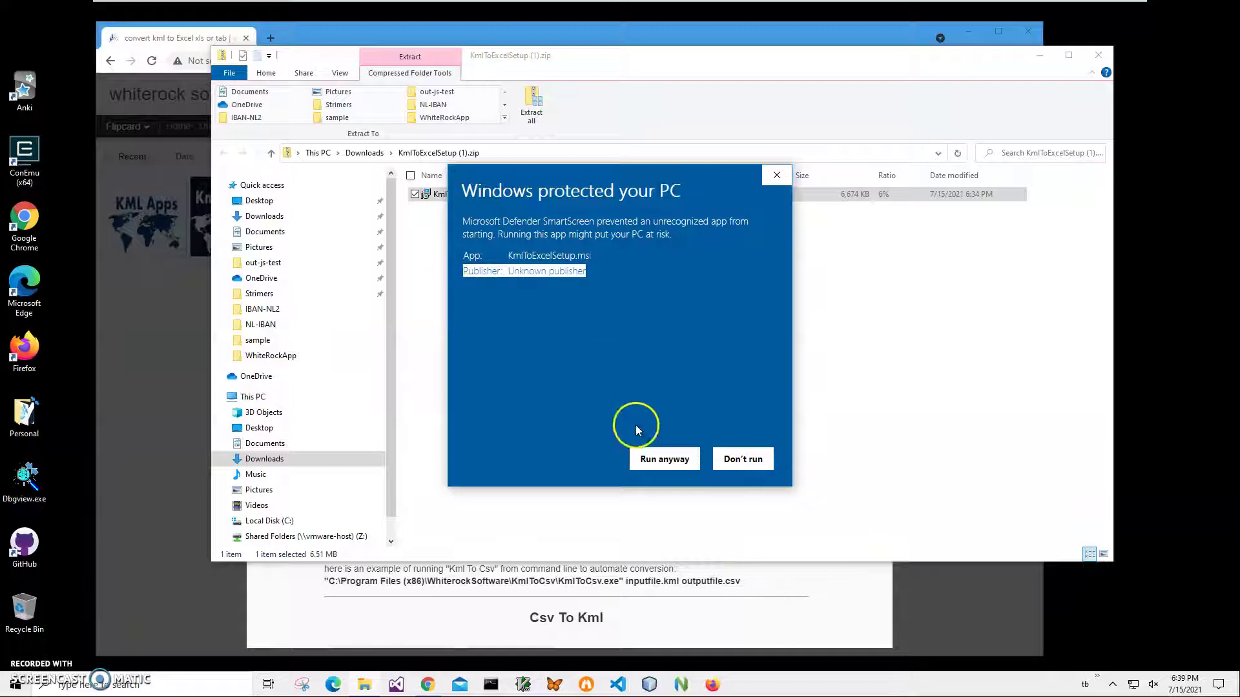
{"action": "left_click", "coordinate": [664, 458]}
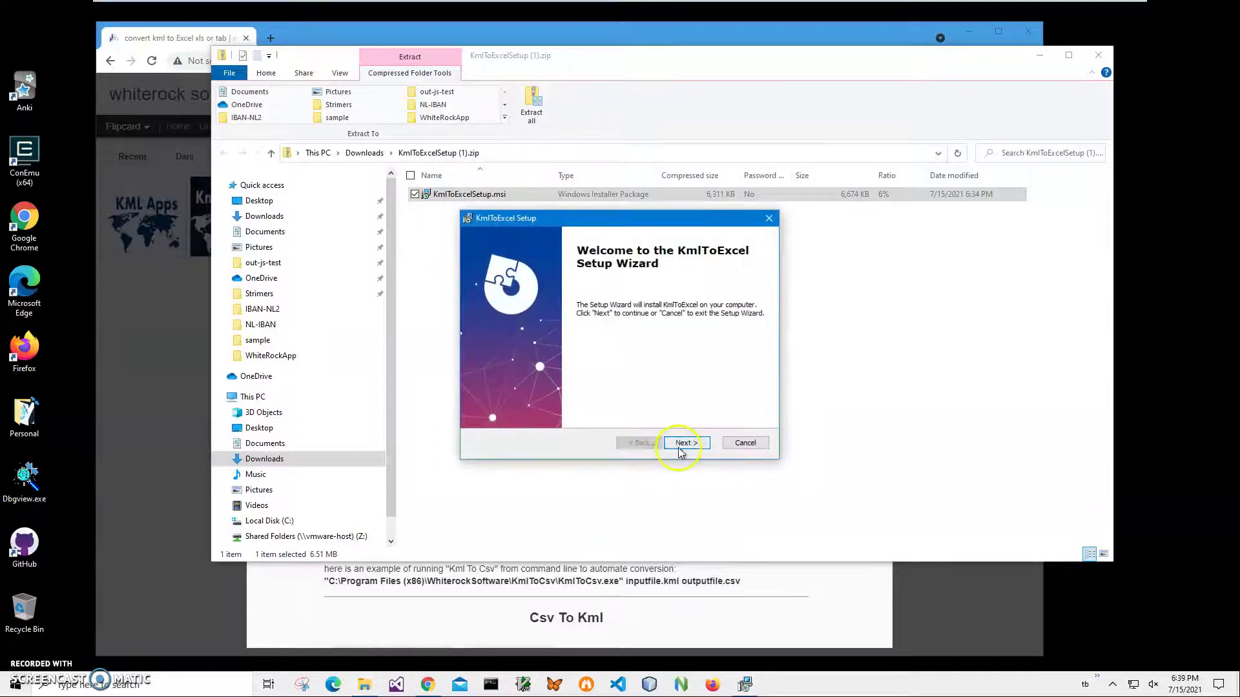
Complete the KmlToExcel setup wizard, approving the UAC prompt.
{"action": "left_click", "coordinate": [681, 444]}
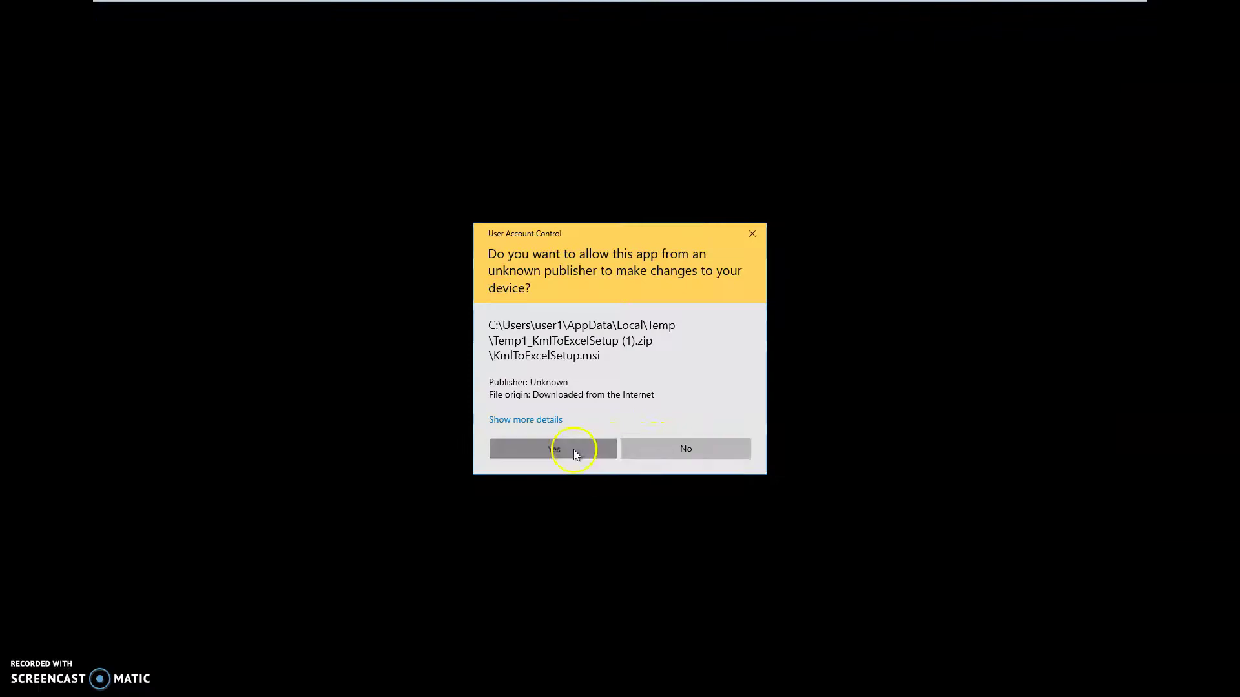
{"action": "left_click", "coordinate": [574, 449]}
{"action": "left_click", "coordinate": [688, 444]}
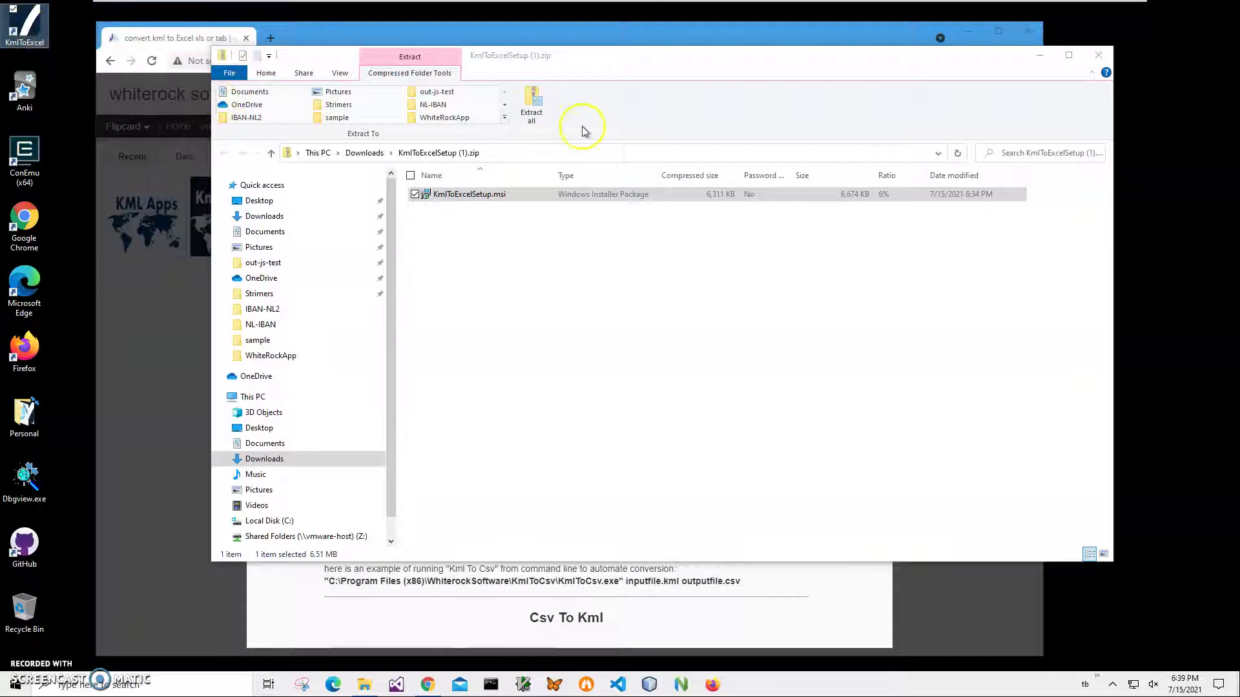
Close the zip folder and Chrome, then launch Kml To Excel from the desktop.
{"action": "left_click", "coordinate": [1094, 53]}
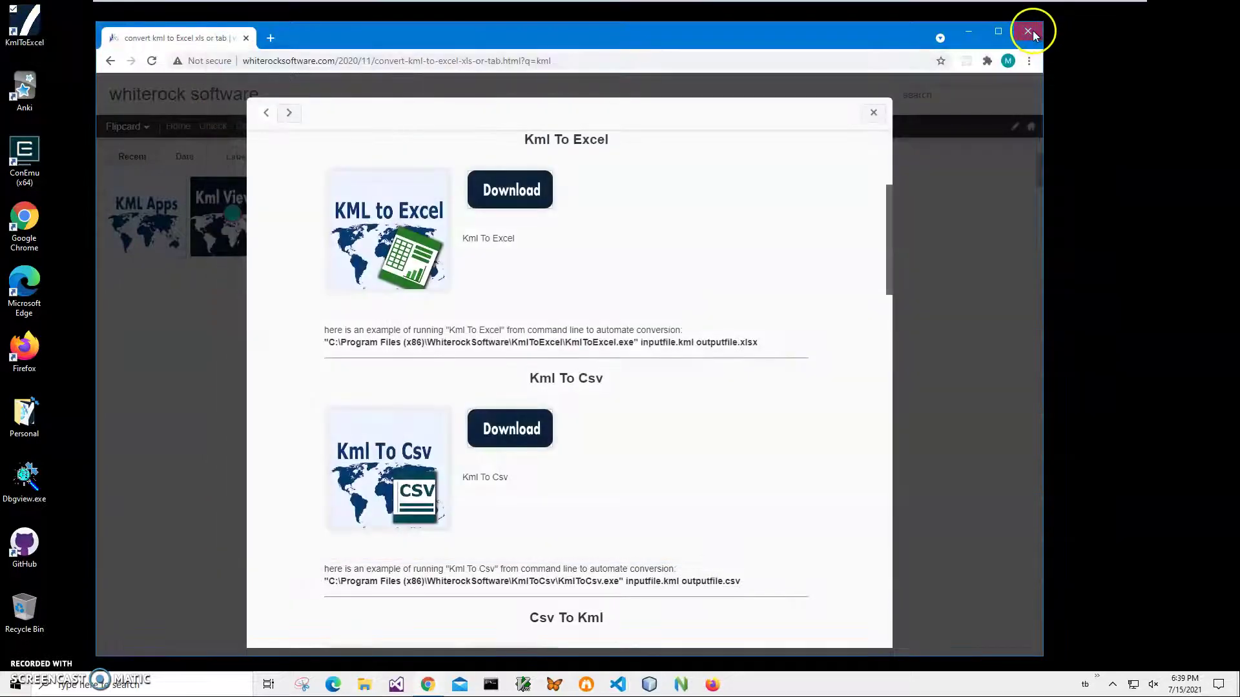
{"action": "left_click", "coordinate": [1029, 32]}
{"action": "double_click", "coordinate": [44, 17]}
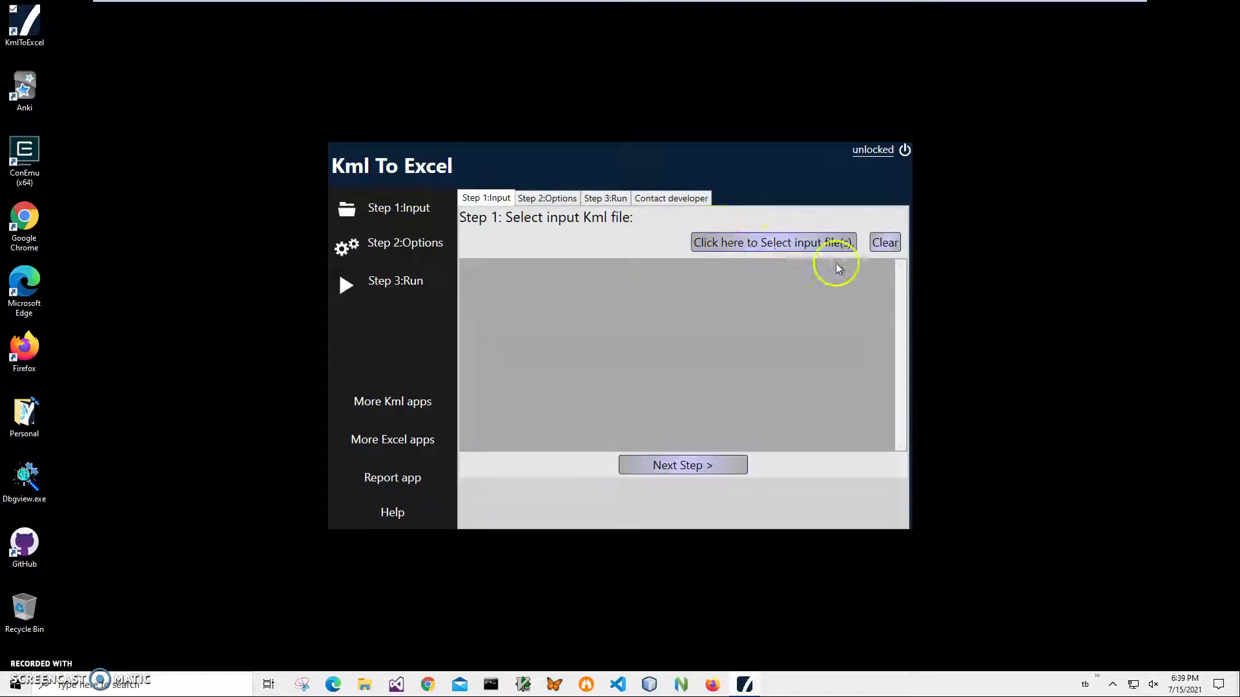
{"action": "left_click", "coordinate": [833, 242]}
{"action": "left_click_drag", "start_coordinate": [935, 261], "coordinate": [935, 416]}
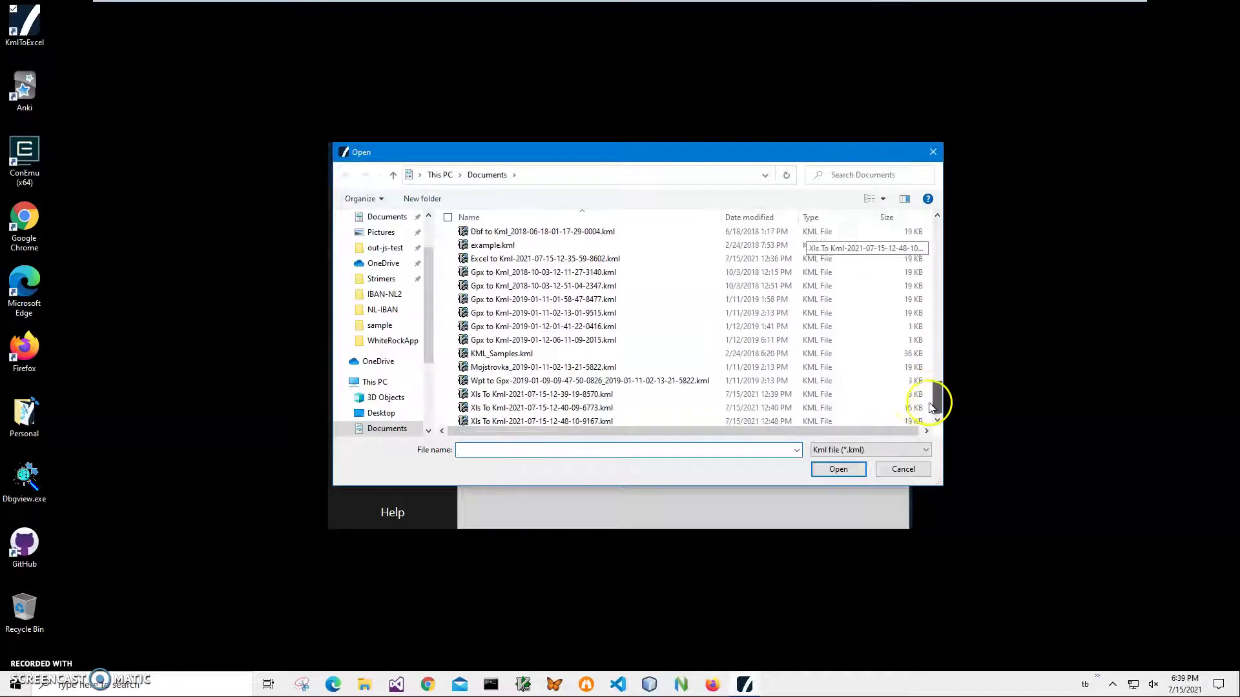
{"action": "left_click", "coordinate": [533, 367]}
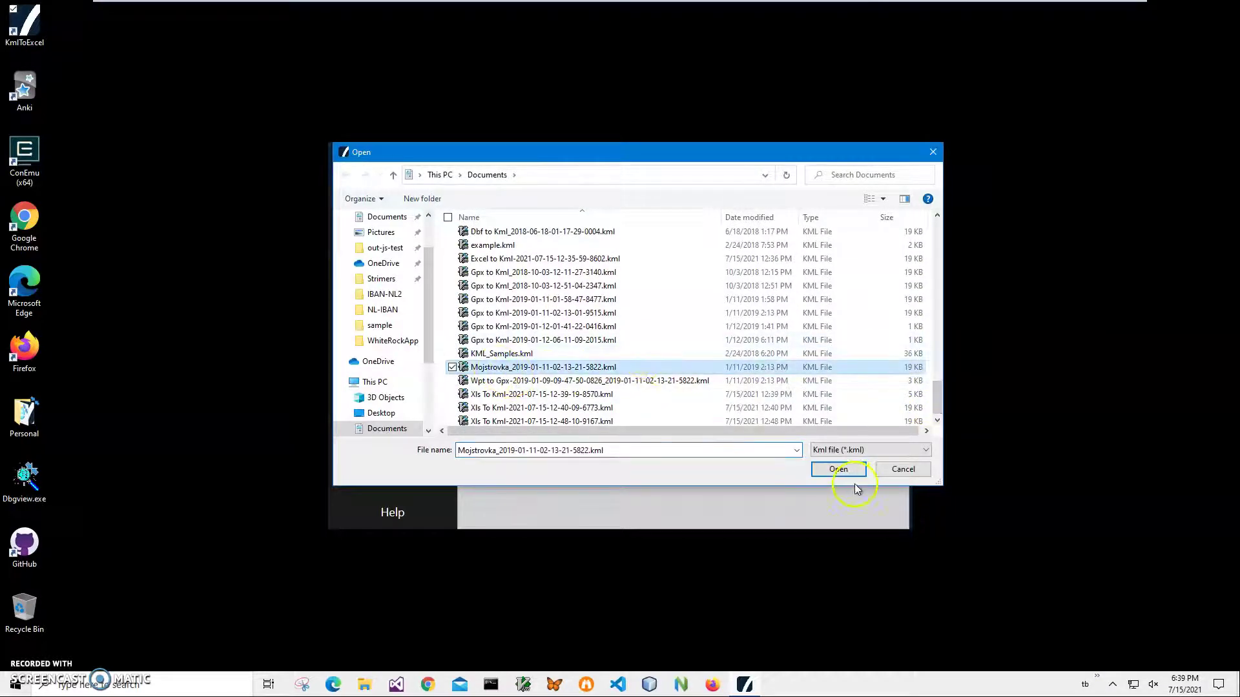
{"action": "left_click", "coordinate": [838, 469]}
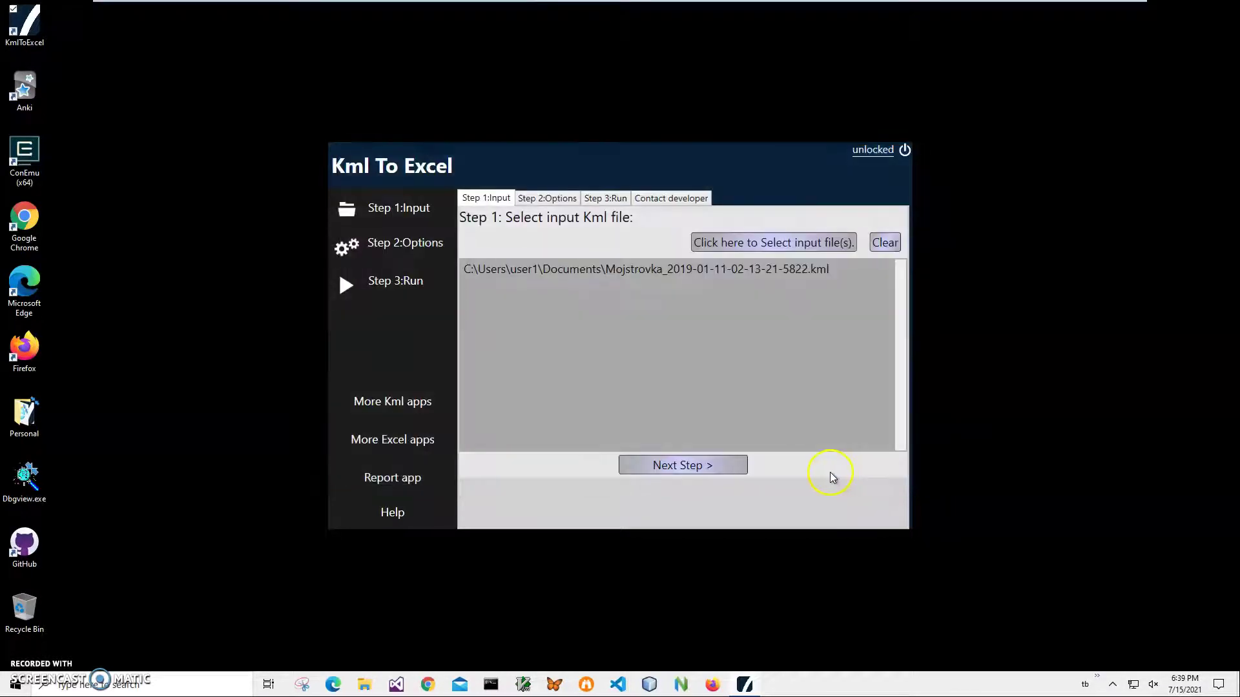
Run the conversion with default options, saving the xlsx under its suggested name in Documents.
{"action": "left_click", "coordinate": [672, 466]}
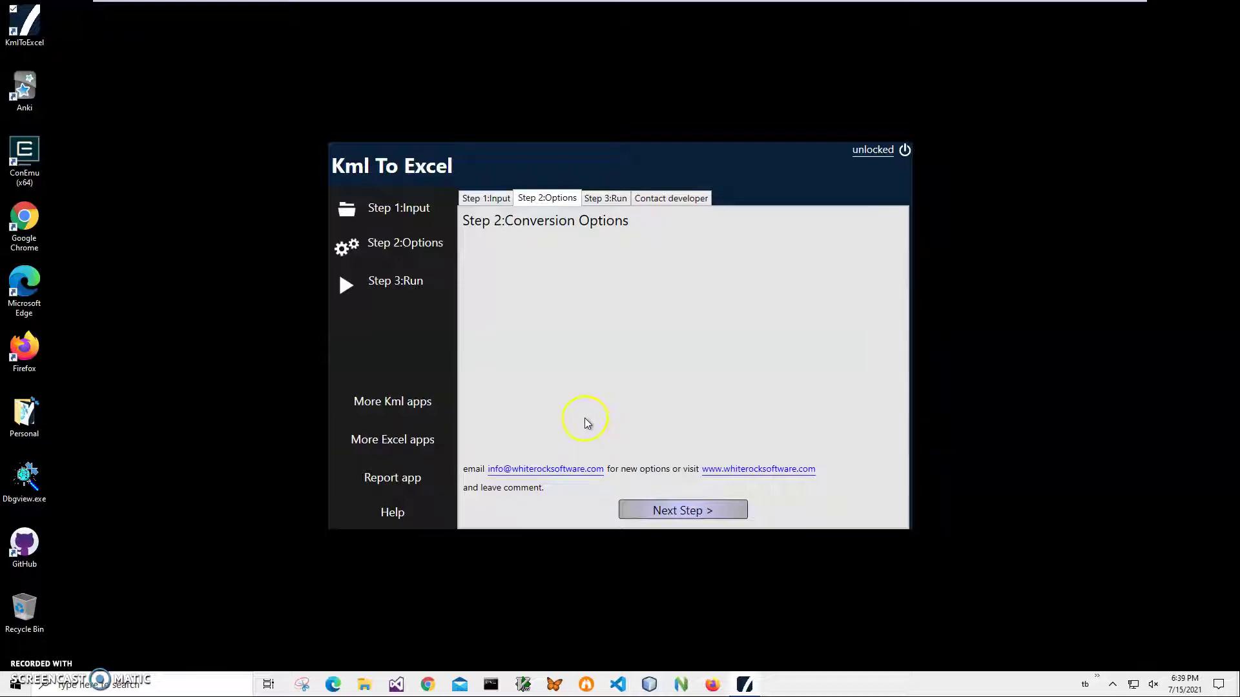
{"action": "left_click", "coordinate": [685, 511]}
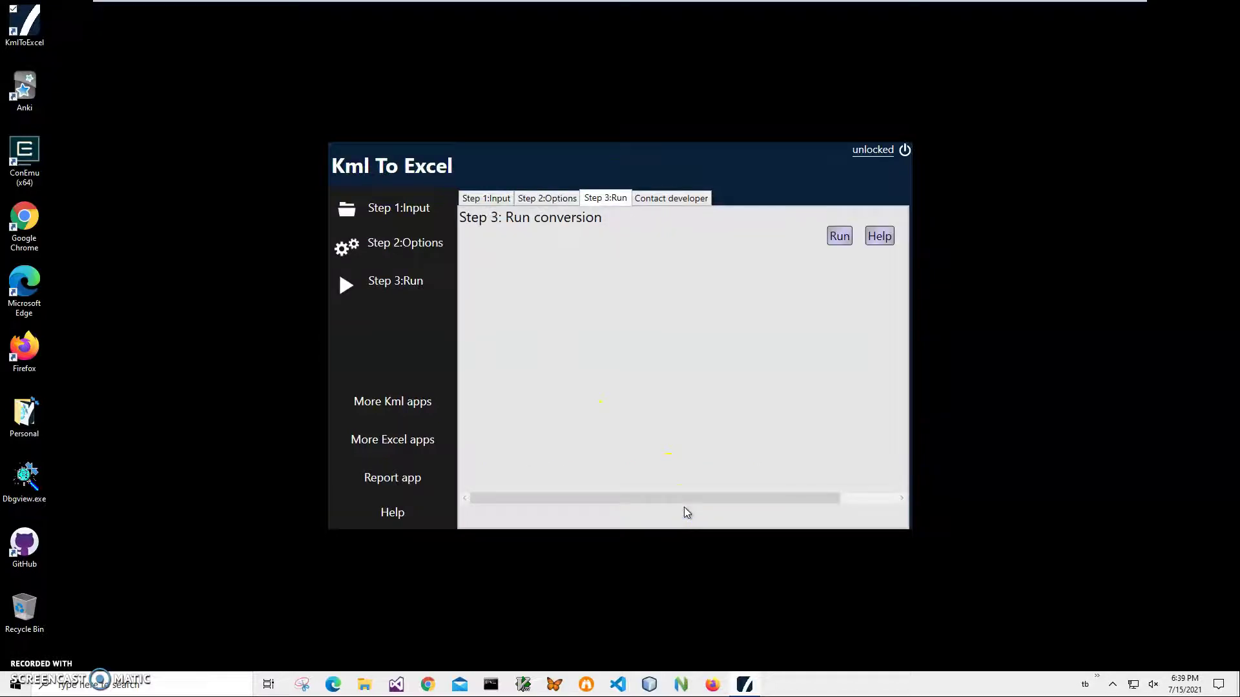
{"action": "left_click", "coordinate": [840, 237]}
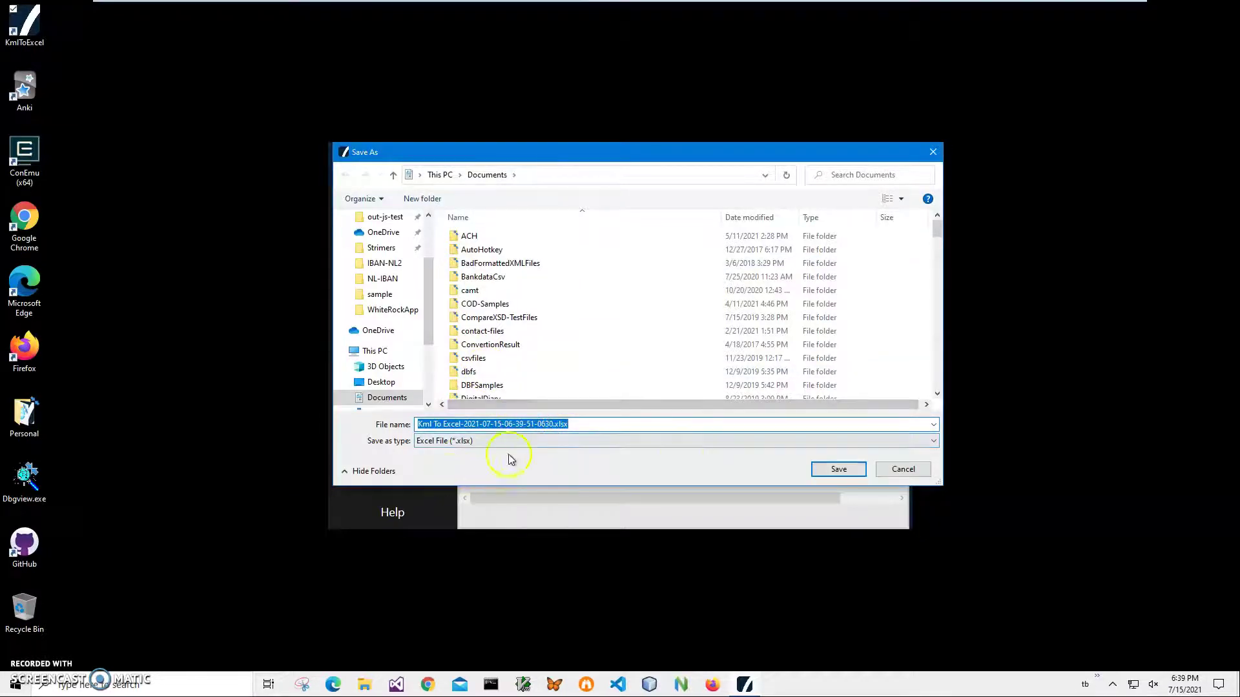
{"action": "left_click", "coordinate": [839, 469]}
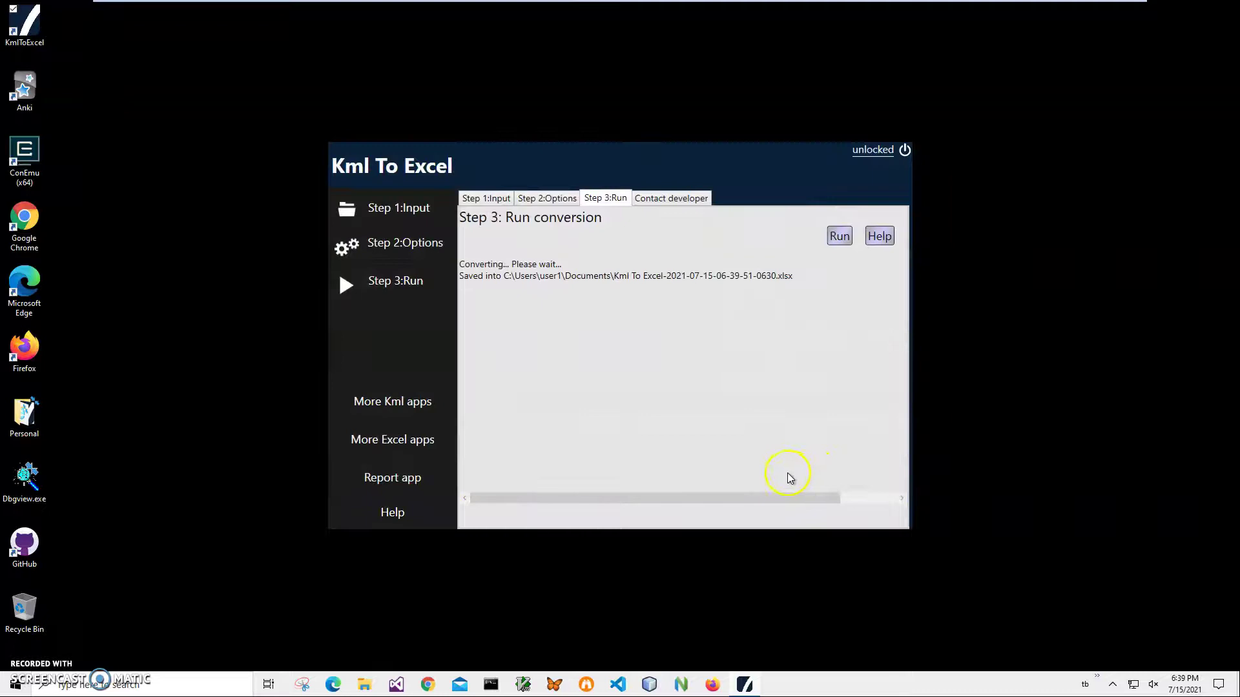
Open the converted Kml To Excel xlsx from Explorer's Recent files with Excel Mobile.
{"action": "left_click", "coordinate": [365, 684]}
{"action": "left_click", "coordinate": [540, 355]}
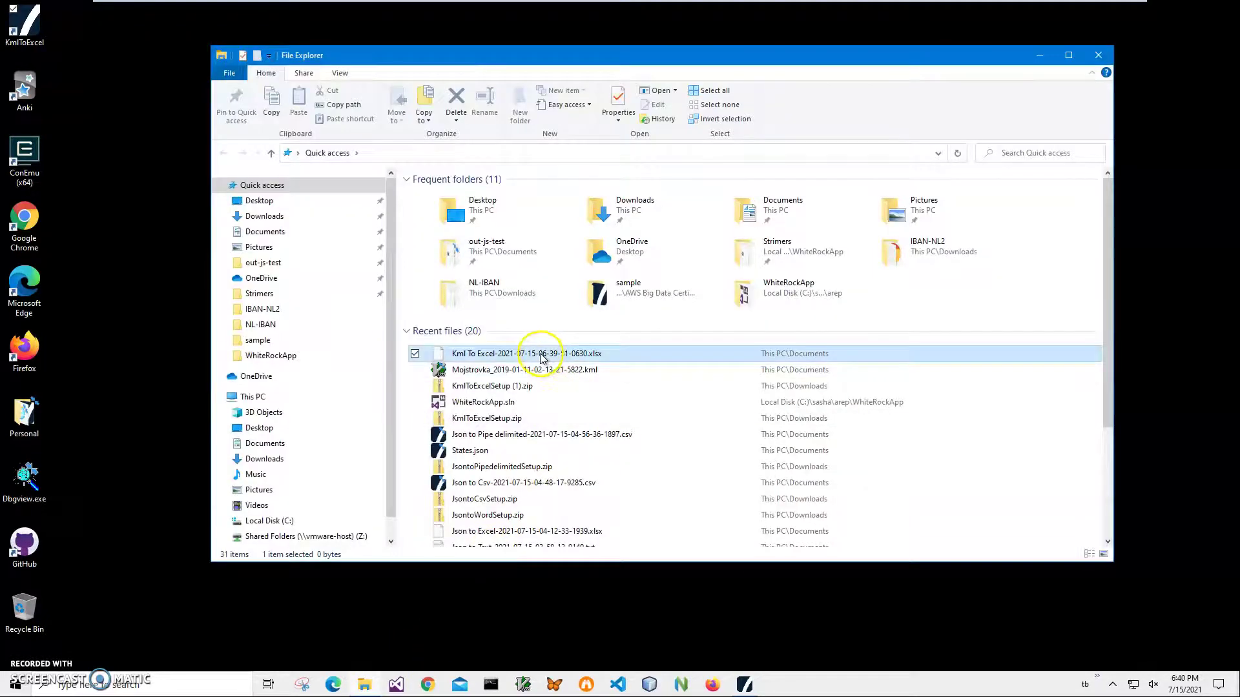
{"action": "double_click", "coordinate": [539, 355]}
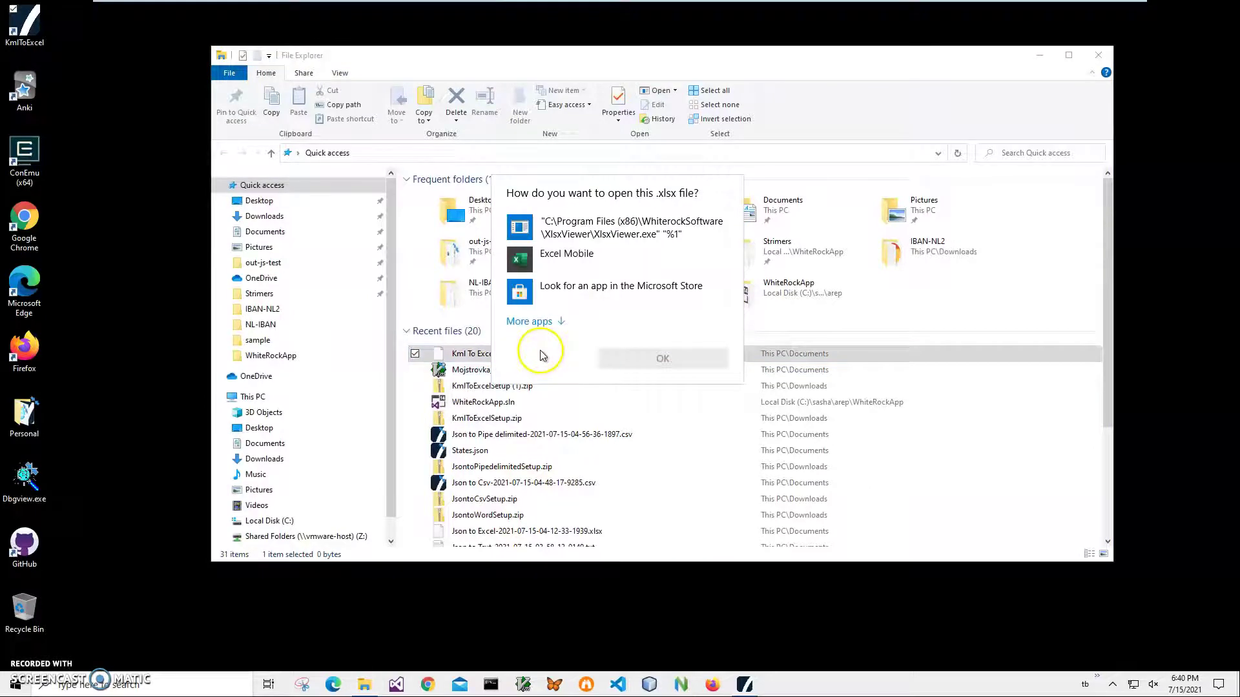
{"action": "left_click", "coordinate": [566, 254]}
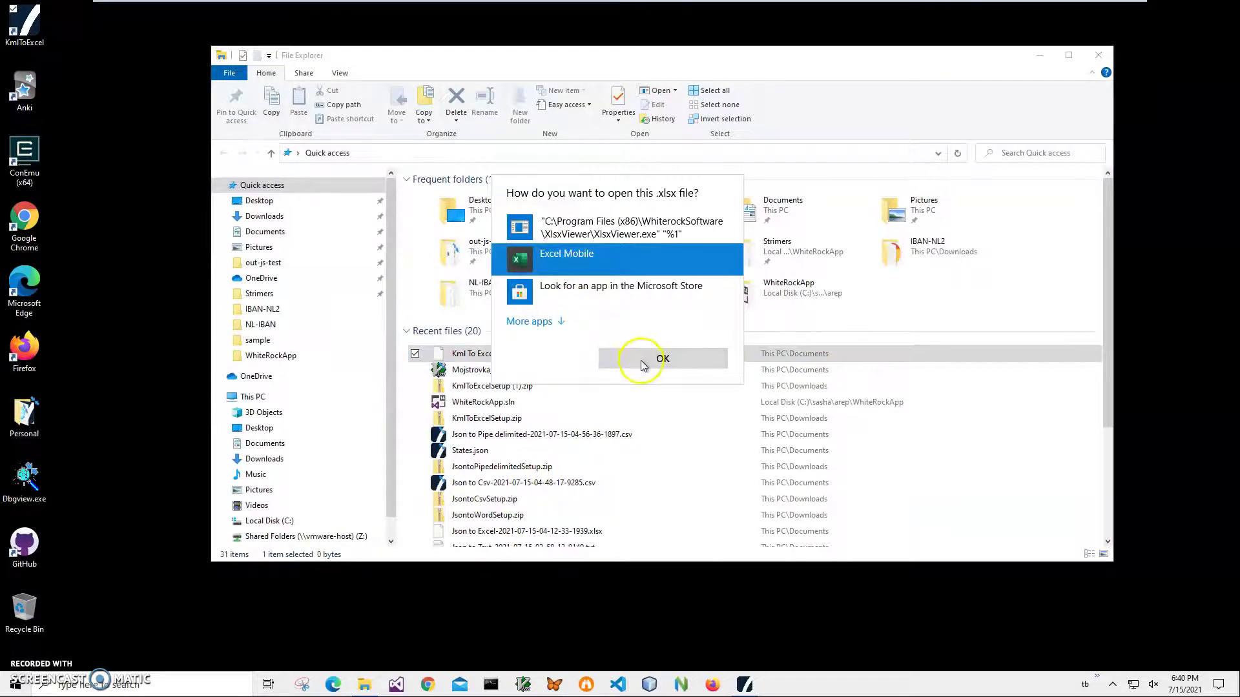
{"action": "left_click", "coordinate": [662, 359]}
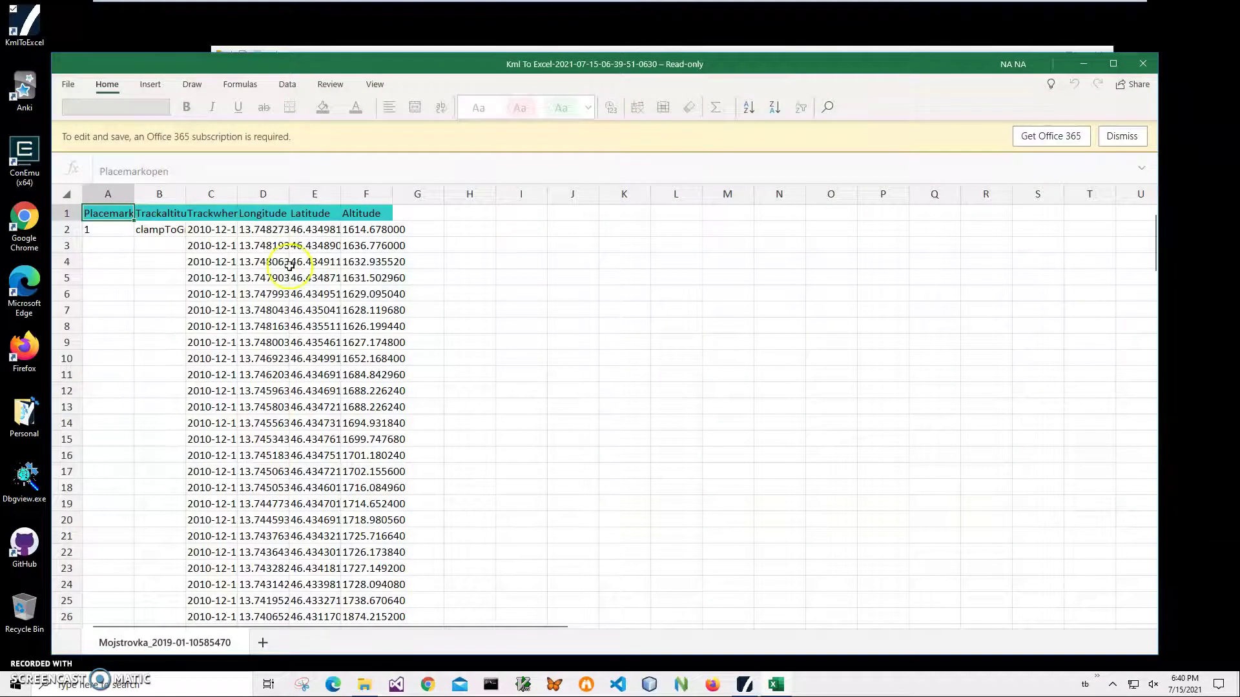
{"action": "left_click", "coordinate": [211, 230]}
{"action": "left_click", "coordinate": [229, 262]}
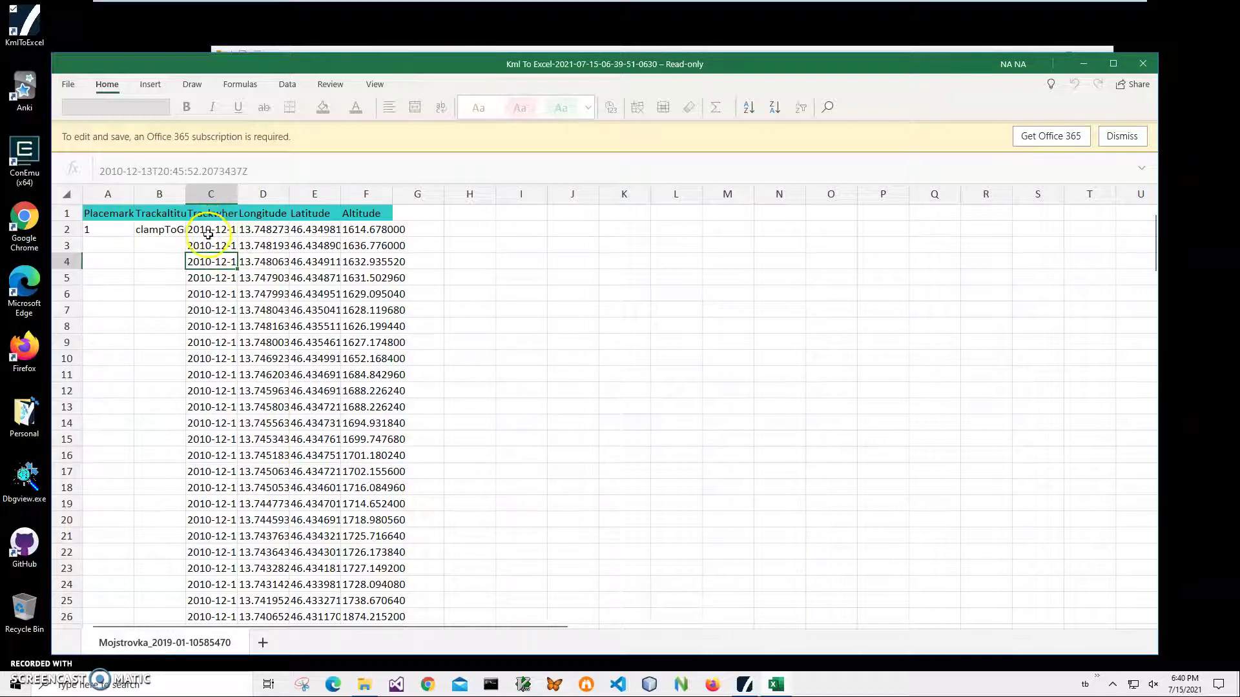
{"action": "left_click", "coordinate": [208, 233]}
{"action": "left_click", "coordinate": [209, 278]}
{"action": "left_click", "coordinate": [210, 327]}
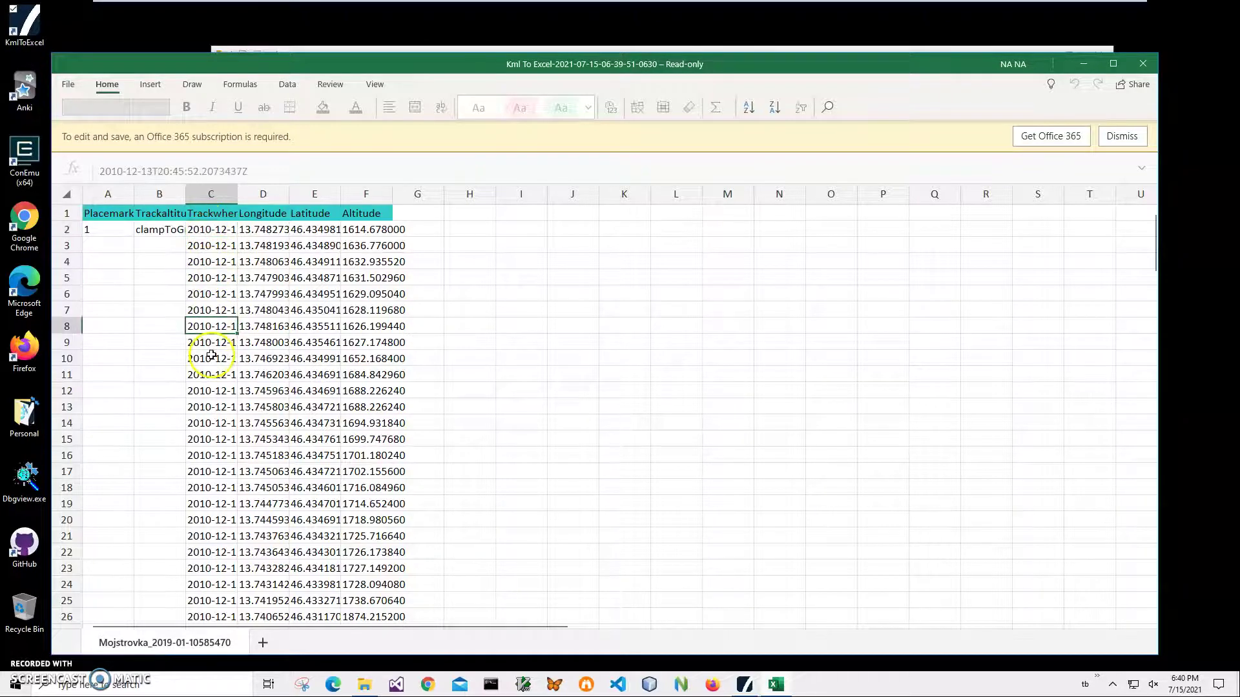
{"action": "left_click", "coordinate": [261, 246]}
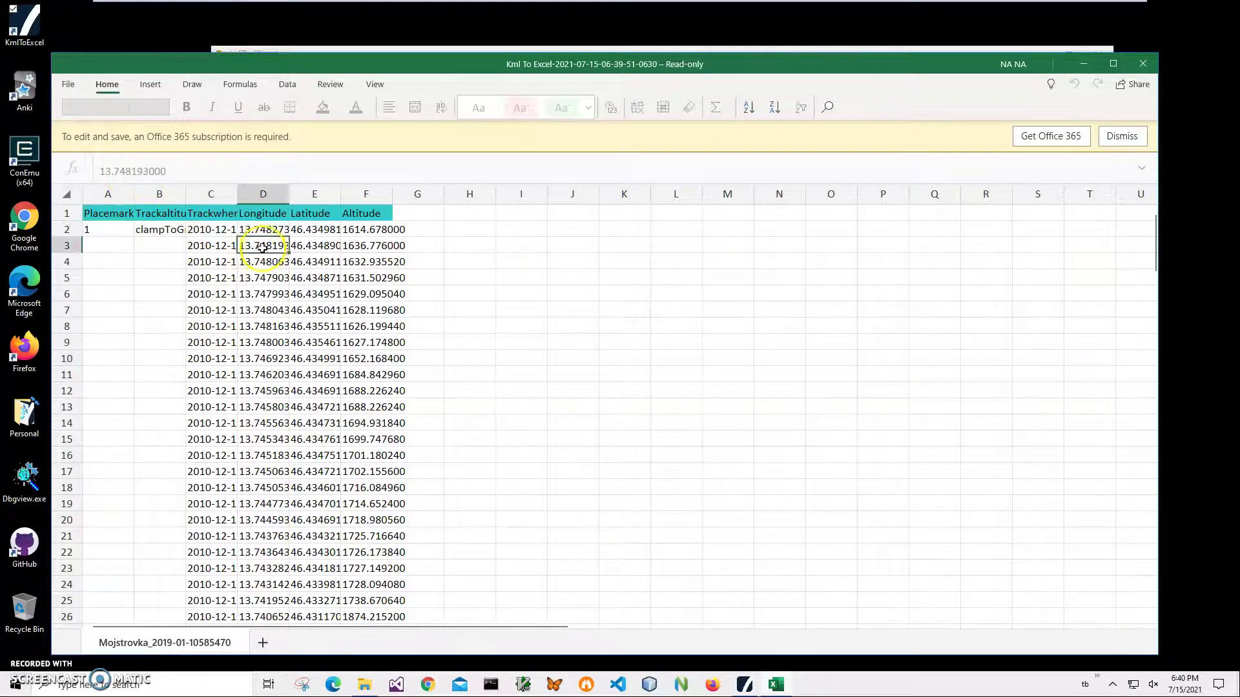
{"action": "left_click", "coordinate": [313, 246]}
{"action": "left_click", "coordinate": [365, 262]}
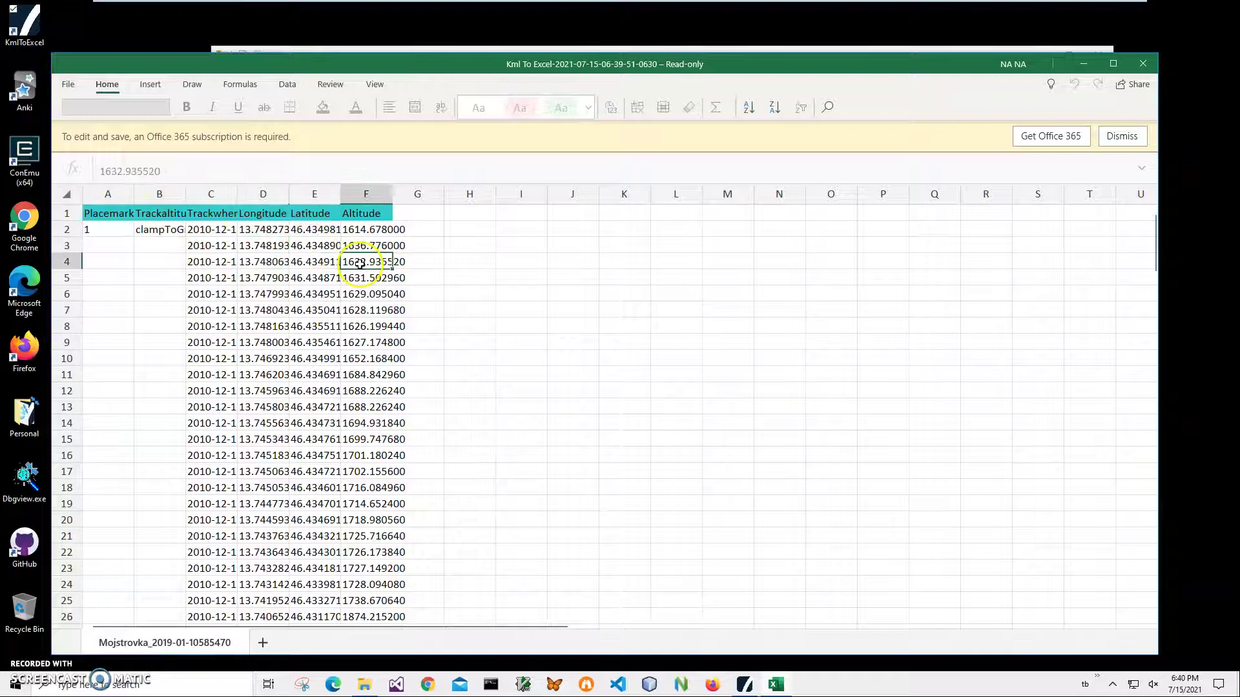
{"action": "left_click", "coordinate": [263, 358]}
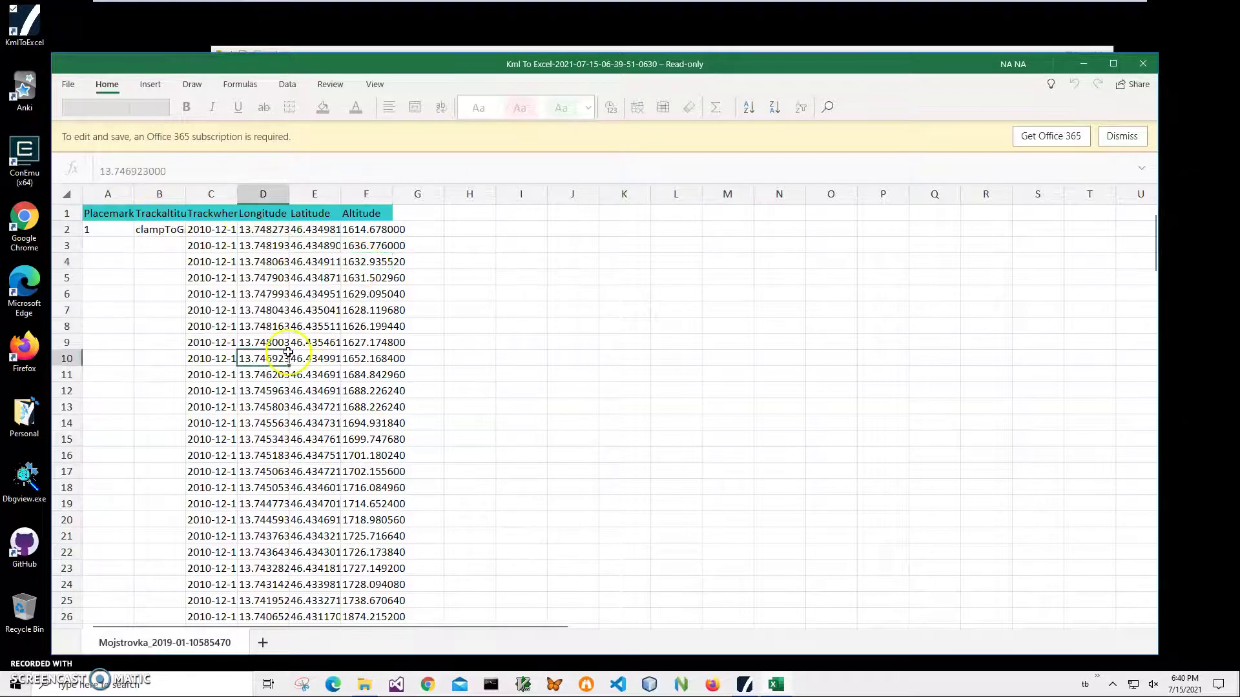
{"action": "left_click", "coordinate": [319, 391]}
{"action": "left_click", "coordinate": [373, 390]}
{"action": "left_click", "coordinate": [319, 390]}
{"action": "left_click", "coordinate": [264, 390]}
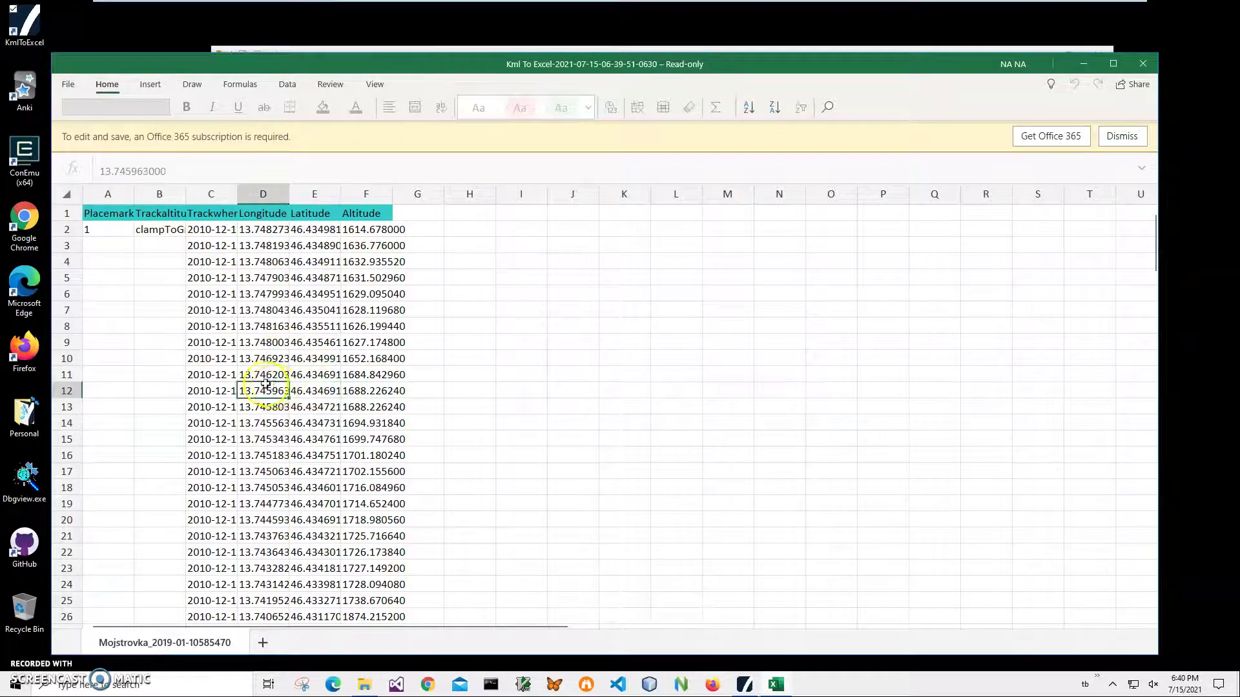
{"action": "left_click", "coordinate": [230, 390]}
{"action": "left_click", "coordinate": [250, 391]}
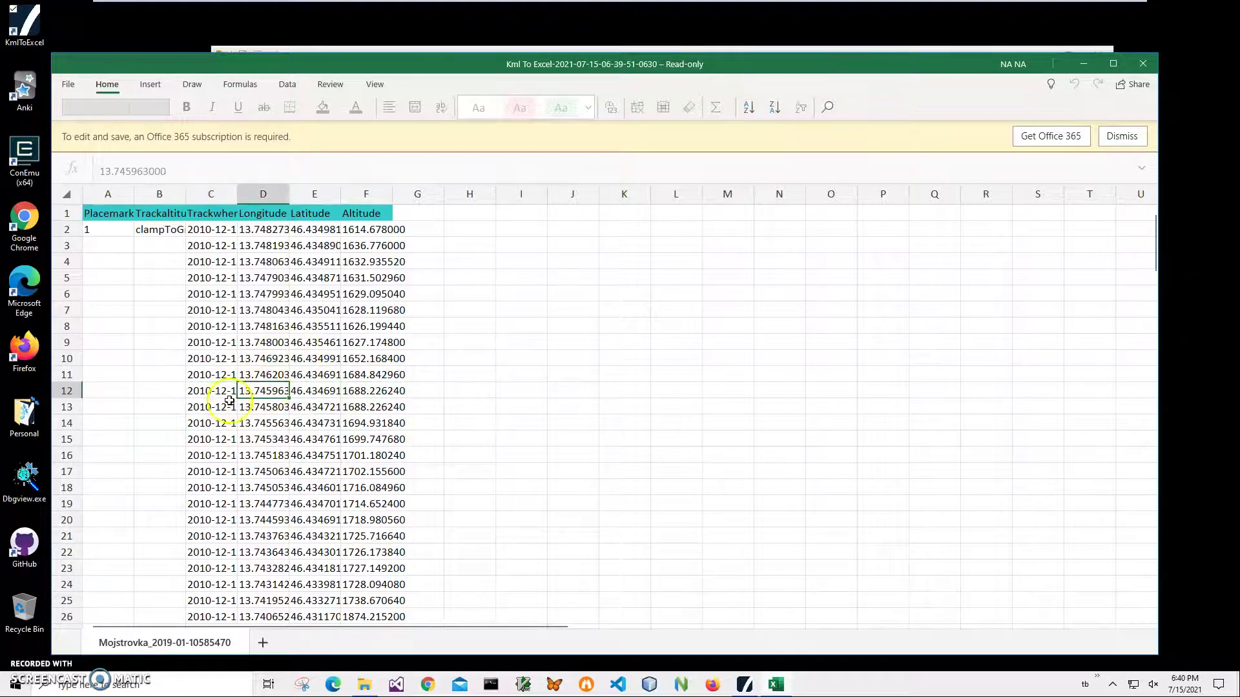
{"action": "left_click", "coordinate": [225, 404]}
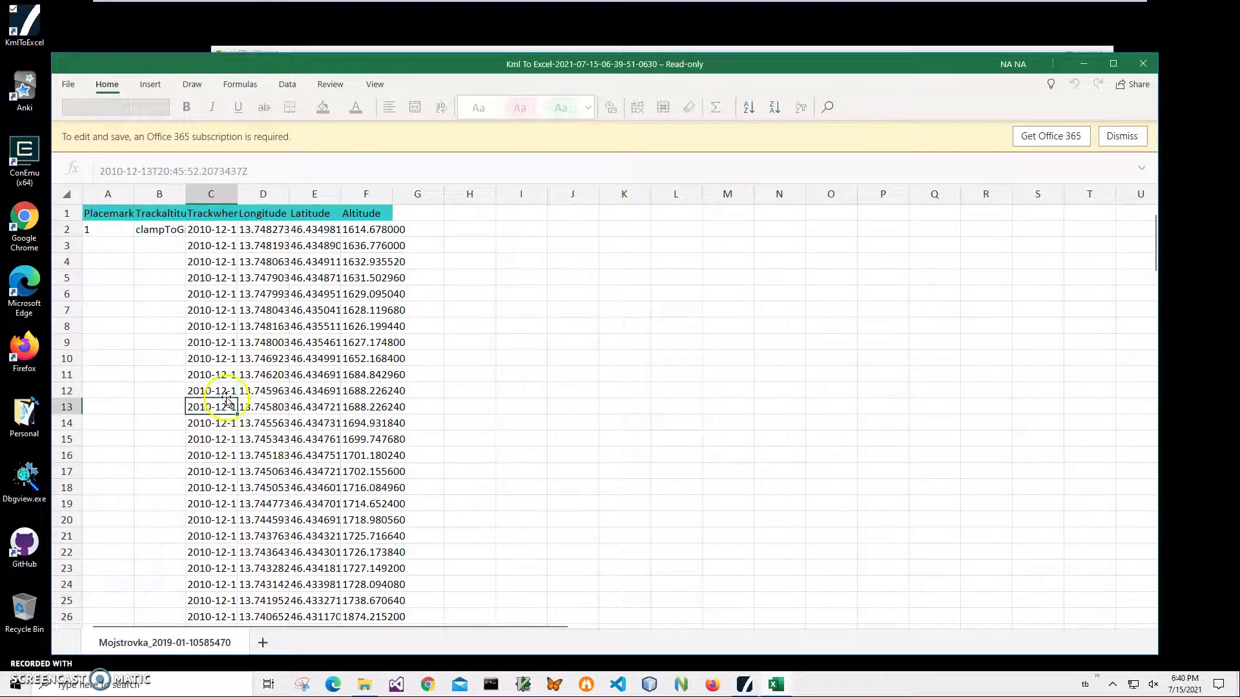
{"action": "left_click", "coordinate": [277, 407]}
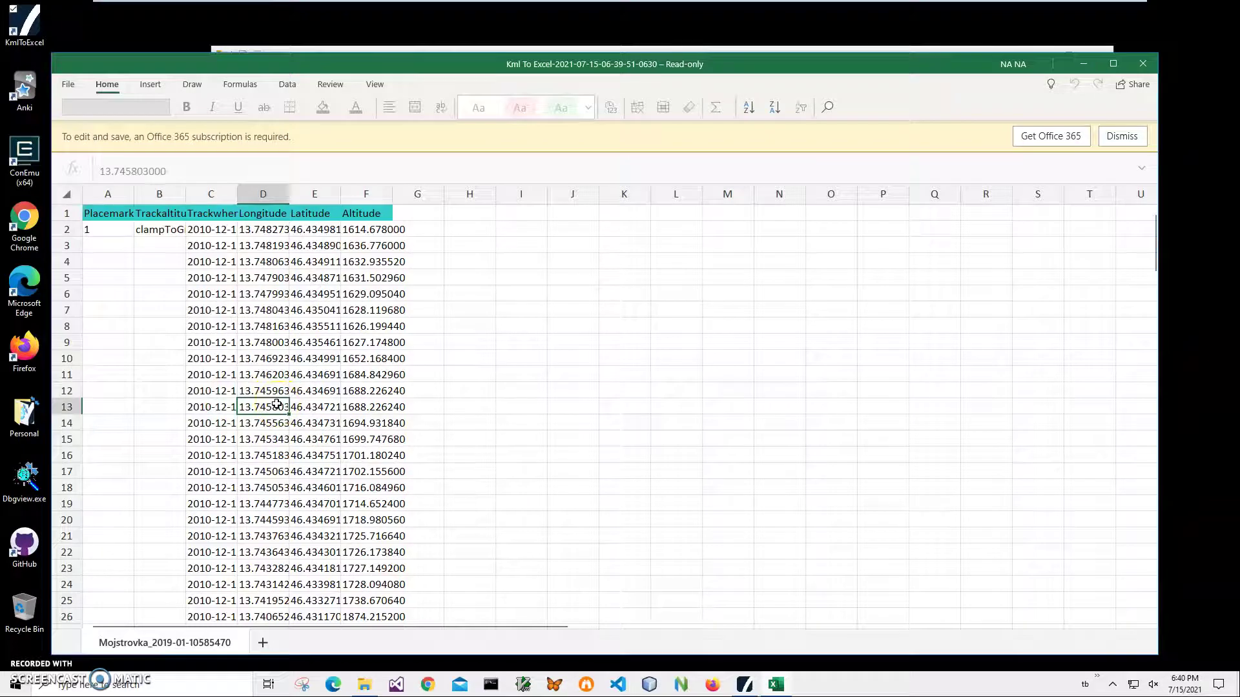
{"action": "left_click", "coordinate": [320, 407]}
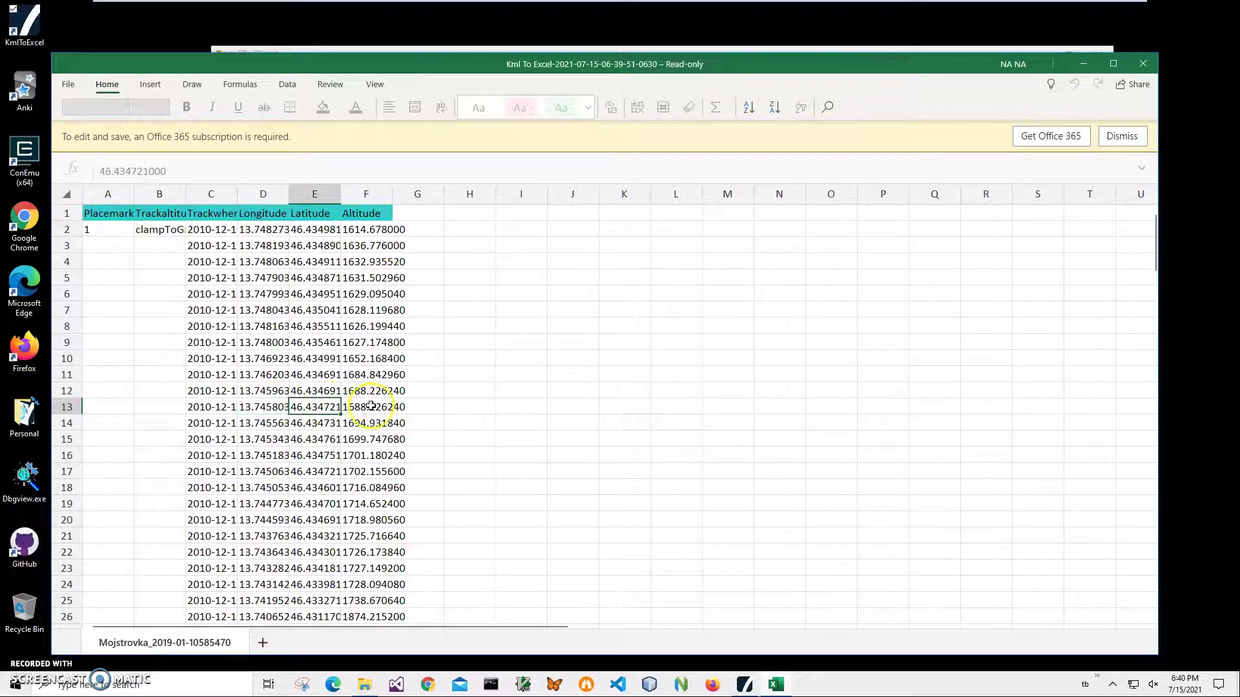
{"action": "left_click", "coordinate": [373, 407]}
{"action": "scroll", "coordinate": [296, 409], "scroll_direction": "down", "scroll_amount": 10}
{"action": "scroll", "coordinate": [319, 387], "scroll_direction": "down", "scroll_amount": 10}
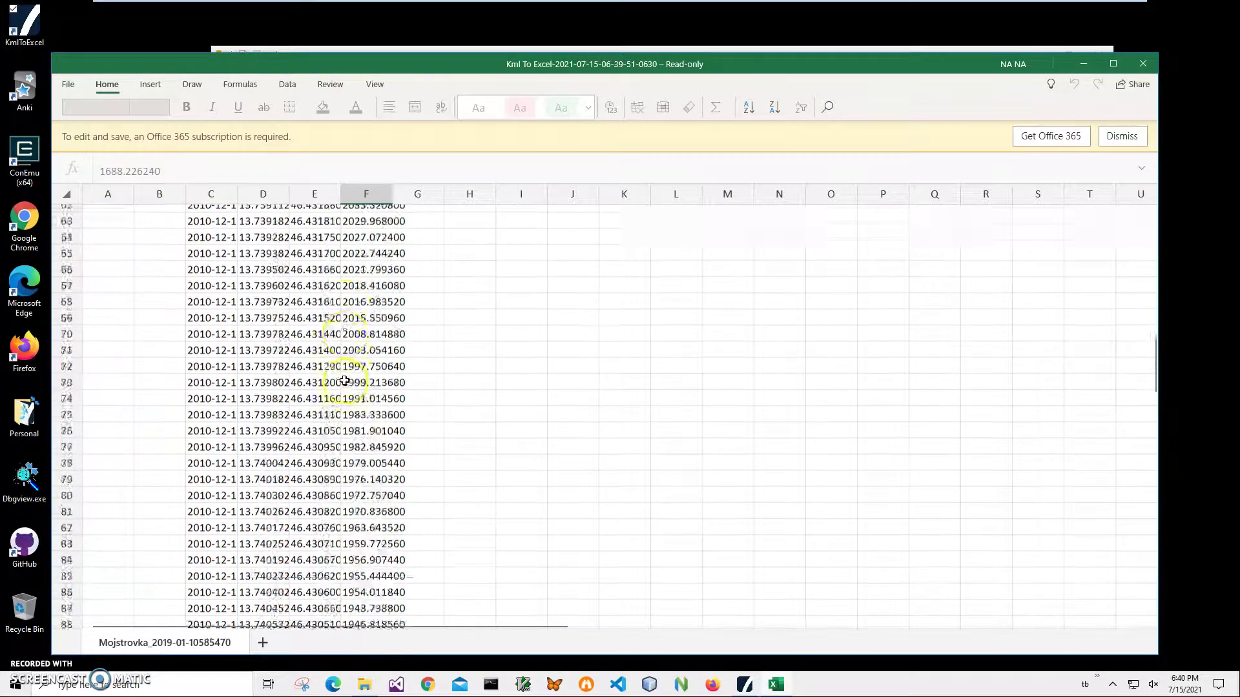
{"action": "scroll", "coordinate": [329, 382], "scroll_direction": "down", "scroll_amount": 10}
{"action": "scroll", "coordinate": [341, 372], "scroll_direction": "down", "scroll_amount": 8}
{"action": "scroll", "coordinate": [341, 371], "scroll_direction": "down", "scroll_amount": 10}
{"action": "scroll", "coordinate": [341, 371], "scroll_direction": "down", "scroll_amount": 10}
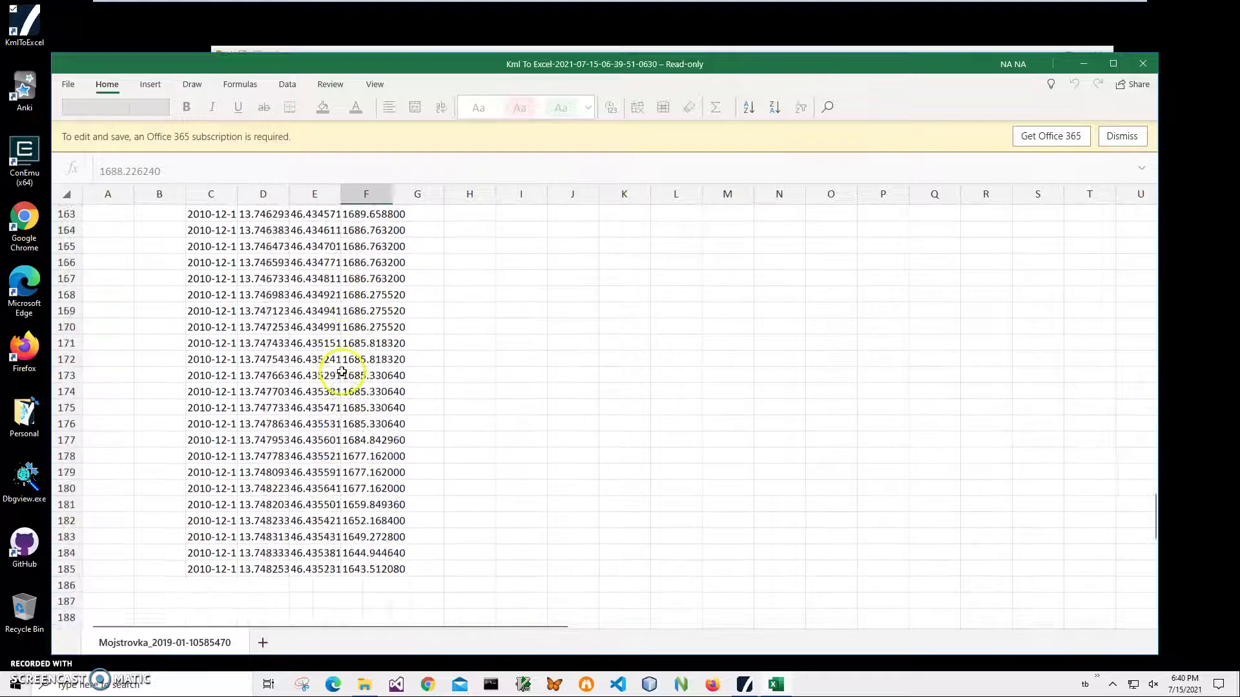
{"action": "scroll", "coordinate": [341, 371], "scroll_direction": "down", "scroll_amount": 8}
{"action": "scroll", "coordinate": [340, 370], "scroll_direction": "up", "scroll_amount": 3}
{"action": "scroll", "coordinate": [341, 371], "scroll_direction": "up", "scroll_amount": 3}
{"action": "scroll", "coordinate": [341, 371], "scroll_direction": "up", "scroll_amount": 5}
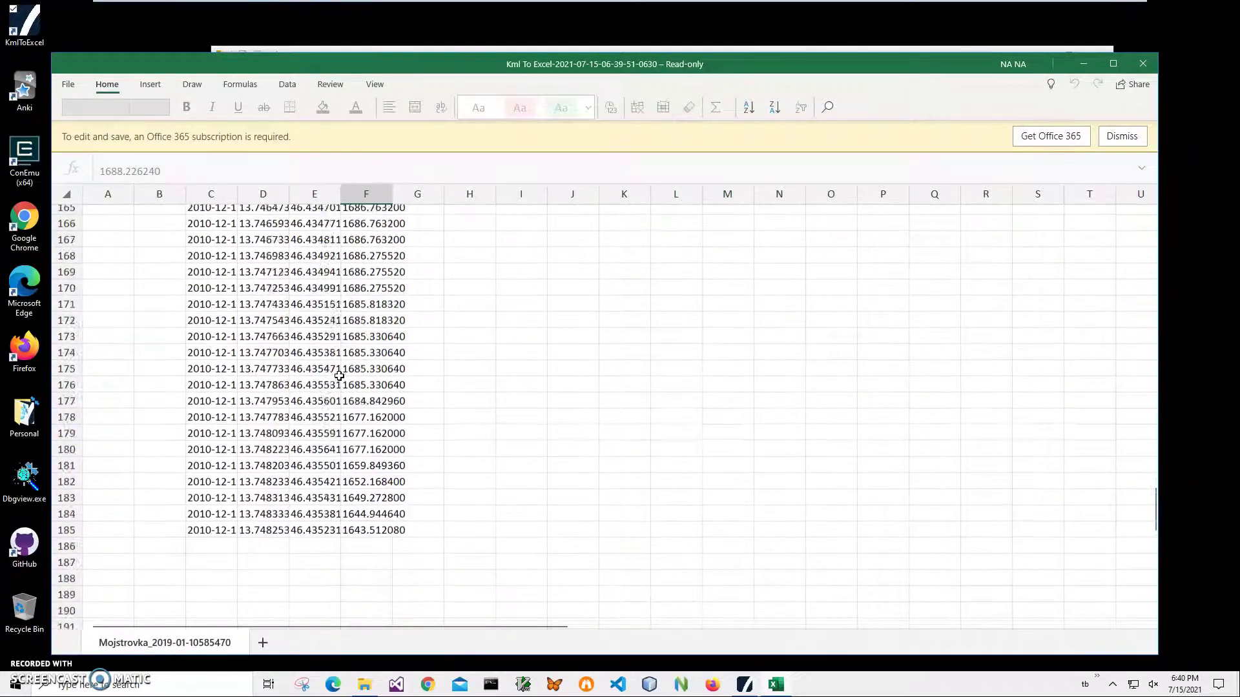
{"action": "scroll", "coordinate": [341, 371], "scroll_direction": "up", "scroll_amount": 8}
{"action": "scroll", "coordinate": [368, 376], "scroll_direction": "up", "scroll_amount": 6}
{"action": "scroll", "coordinate": [339, 376], "scroll_direction": "up", "scroll_amount": 6}
{"action": "scroll", "coordinate": [344, 372], "scroll_direction": "up", "scroll_amount": 8}
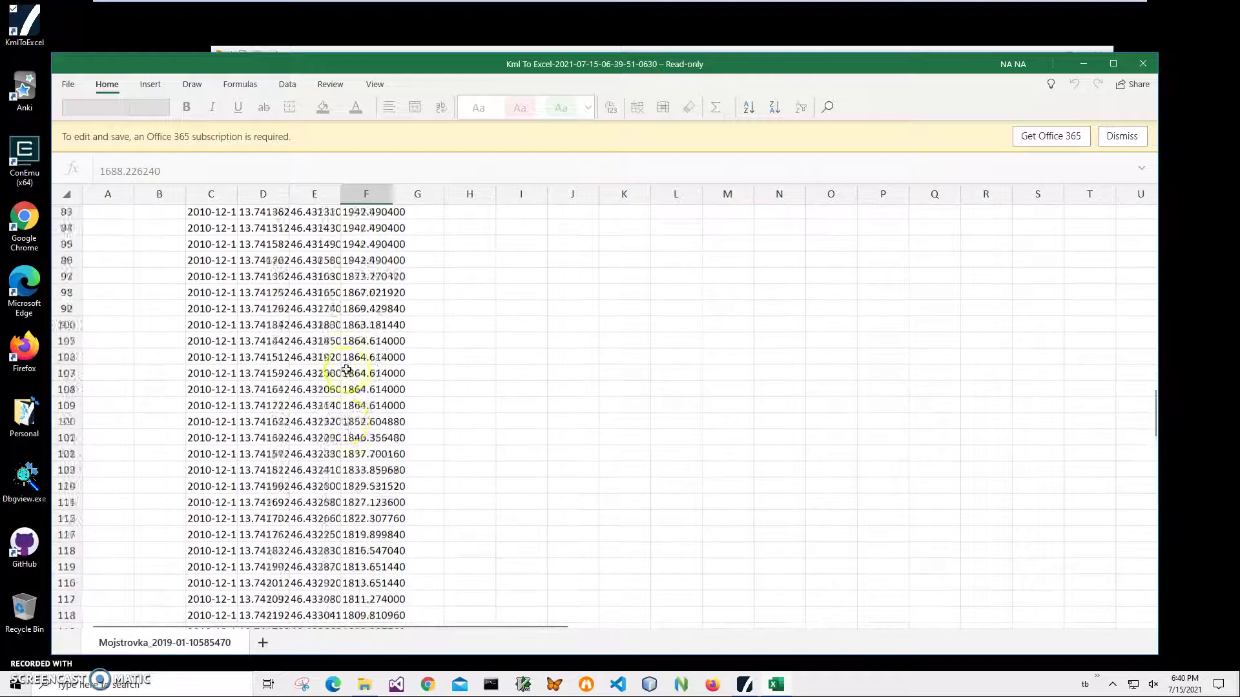
{"action": "scroll", "coordinate": [349, 368], "scroll_direction": "up", "scroll_amount": 6}
{"action": "scroll", "coordinate": [351, 361], "scroll_direction": "up", "scroll_amount": 5}
{"action": "scroll", "coordinate": [351, 360], "scroll_direction": "up", "scroll_amount": 6}
{"action": "scroll", "coordinate": [349, 359], "scroll_direction": "up", "scroll_amount": 6}
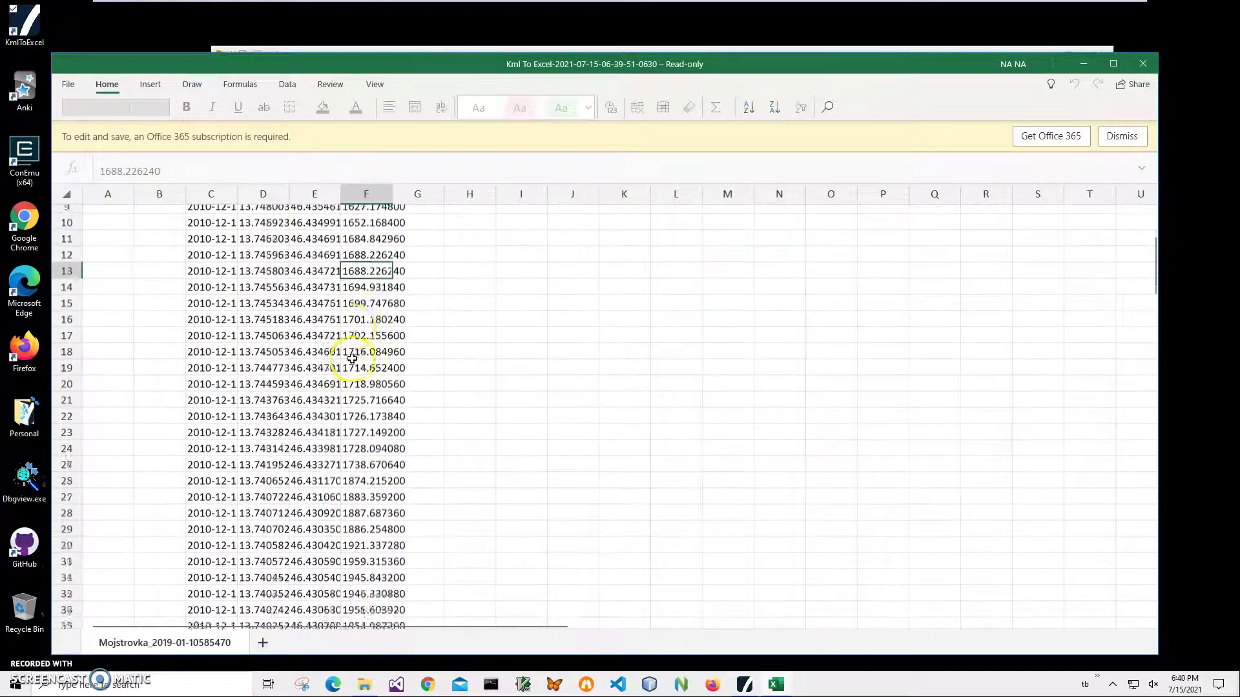
{"action": "scroll", "coordinate": [339, 348], "scroll_direction": "up", "scroll_amount": 6}
{"action": "left_click", "coordinate": [263, 407]}
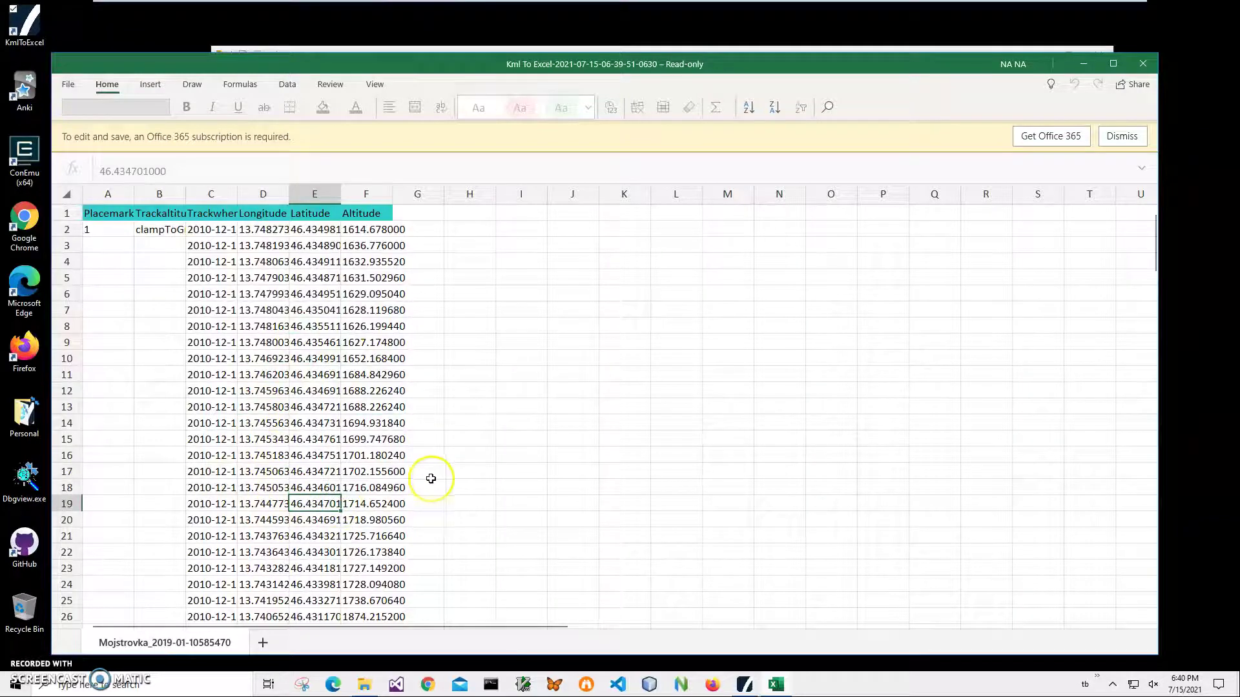
{"action": "left_click", "coordinate": [374, 503]}
{"action": "left_click", "coordinate": [313, 536]}
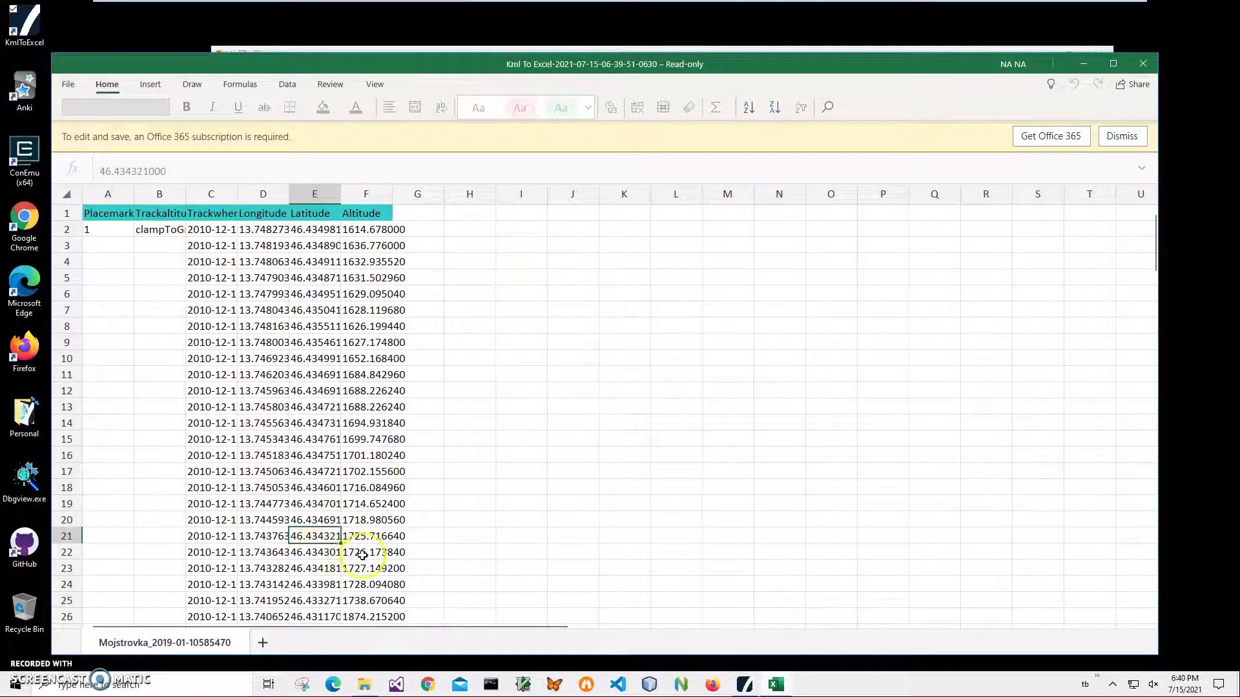
{"action": "left_click", "coordinate": [314, 568]}
{"action": "scroll", "coordinate": [329, 508], "scroll_direction": "down", "scroll_amount": 4}
{"action": "scroll", "coordinate": [332, 506], "scroll_direction": "down", "scroll_amount": 4}
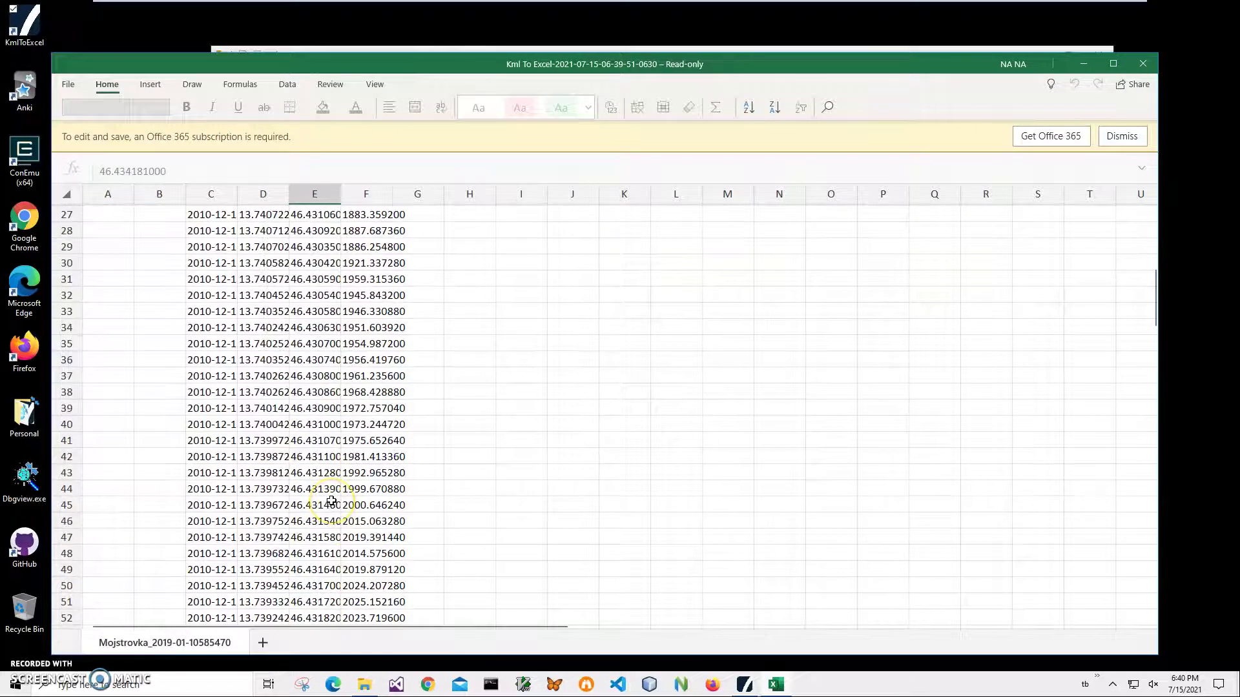